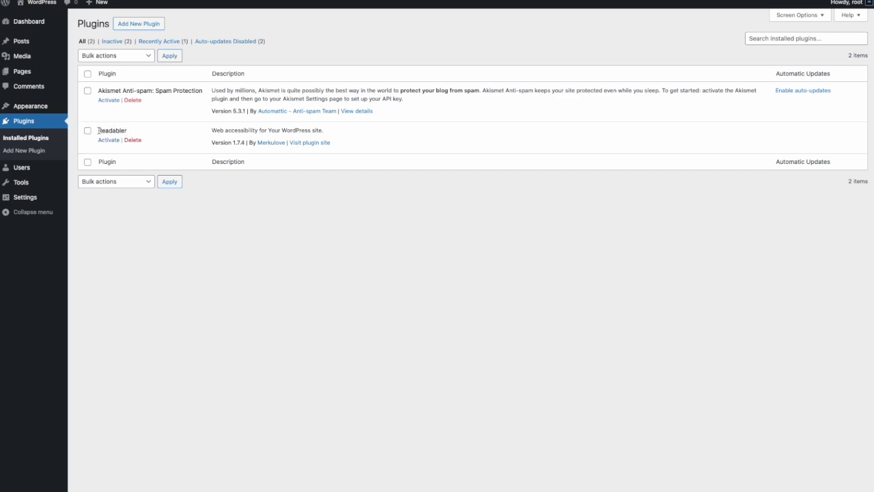
# - Activate Readabler, preview the site's Accessibility panel, then open Readabler's General Settings
pyautogui.click(109, 140)
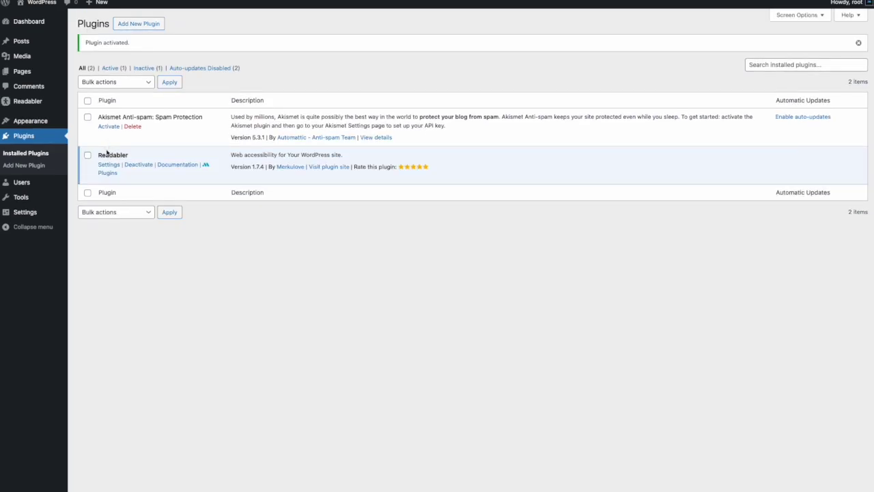
pyautogui.click(41, 2)
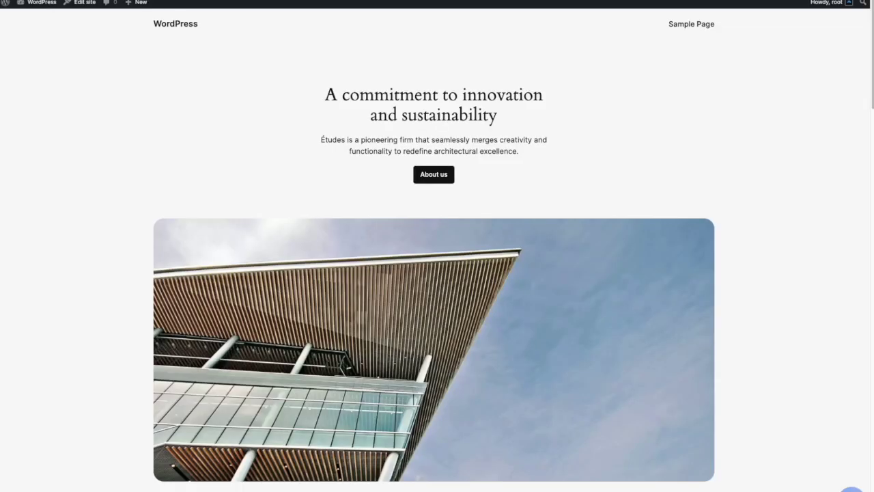
pyautogui.click(851, 489)
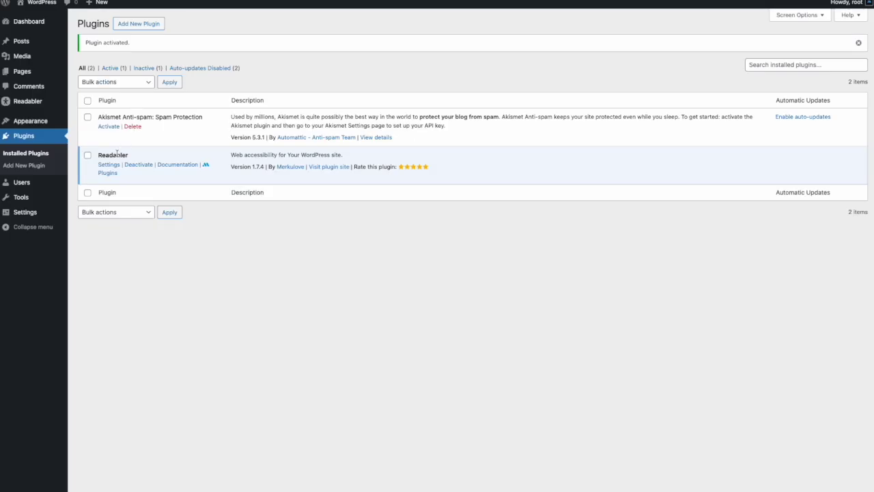
pyautogui.click(108, 166)
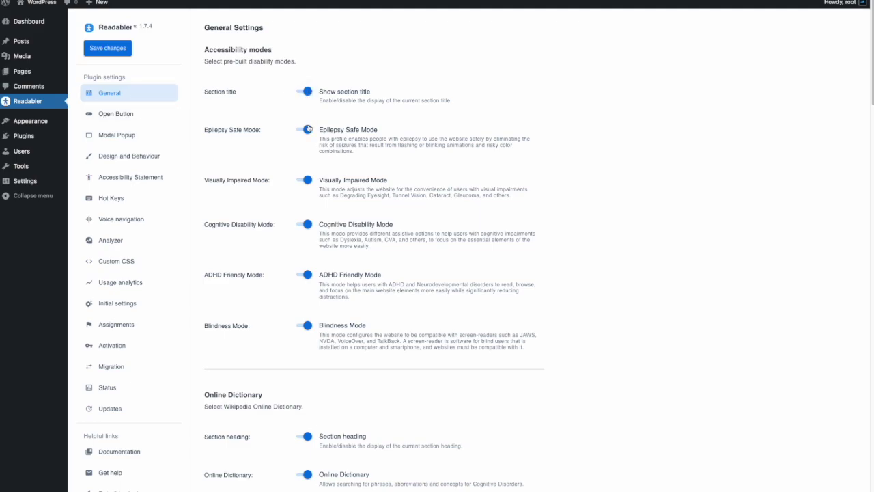
pyautogui.scroll(-20, 309, 129)
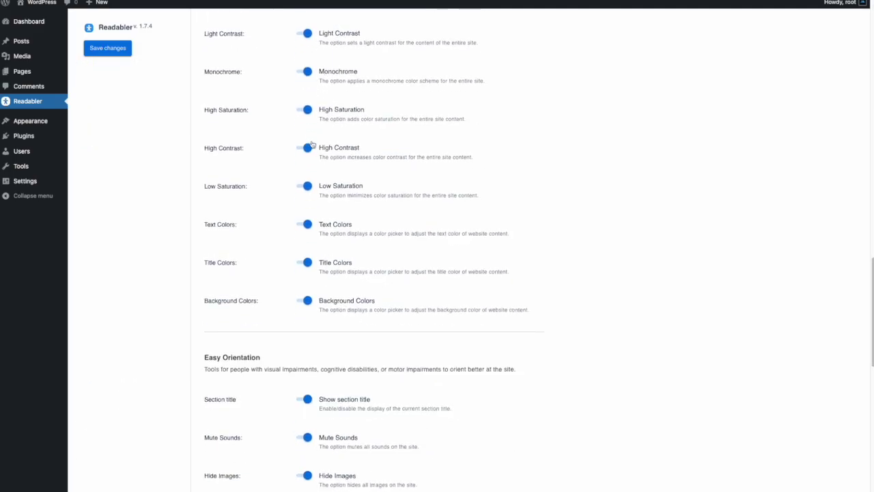
pyautogui.scroll(-20, 312, 144)
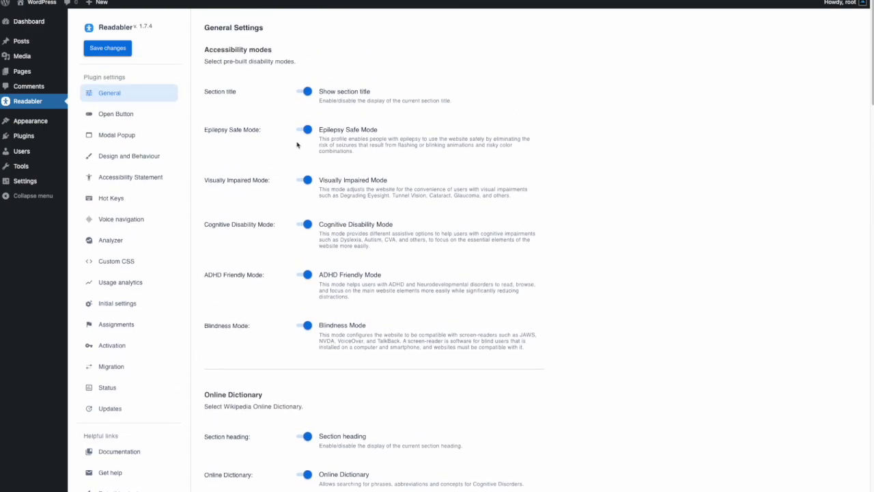
pyautogui.click(301, 130)
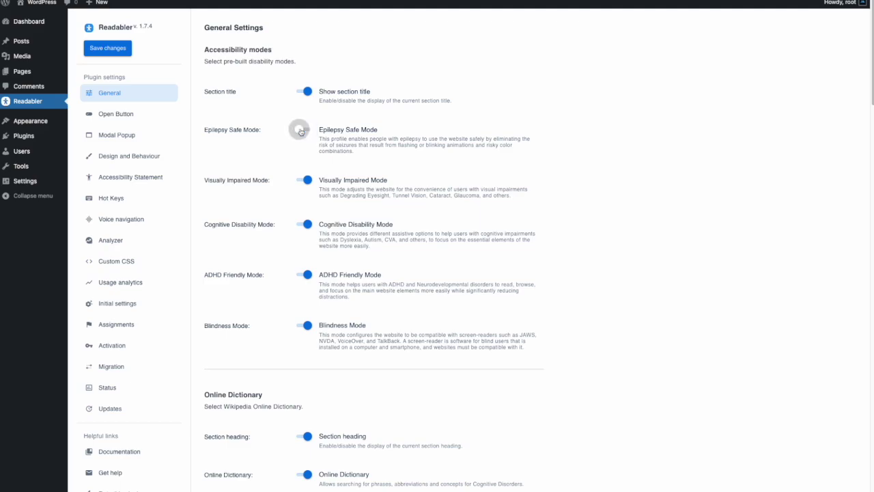
pyautogui.click(301, 181)
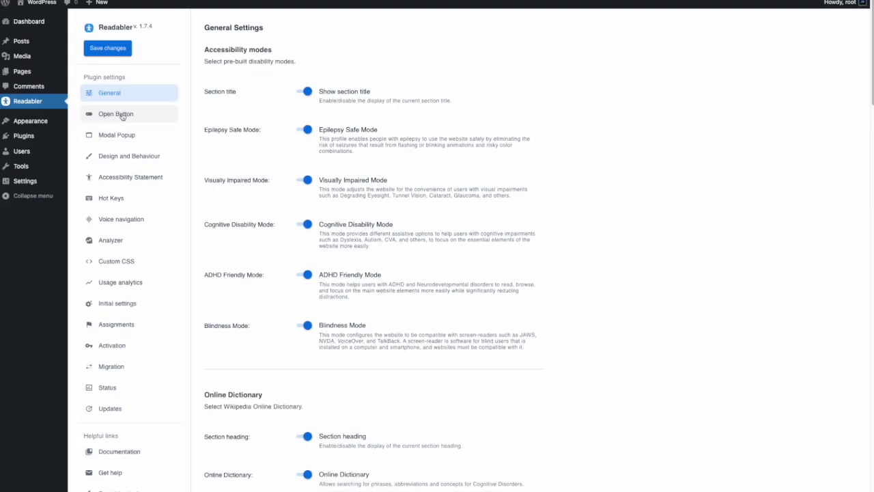
# - In Open Button settings, toggle Show Open Button off and back on
pyautogui.click(122, 114)
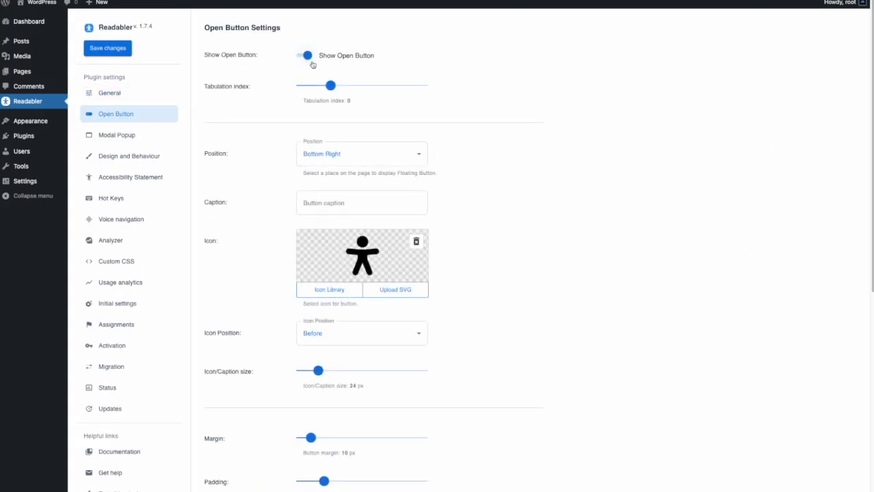
pyautogui.click(306, 57)
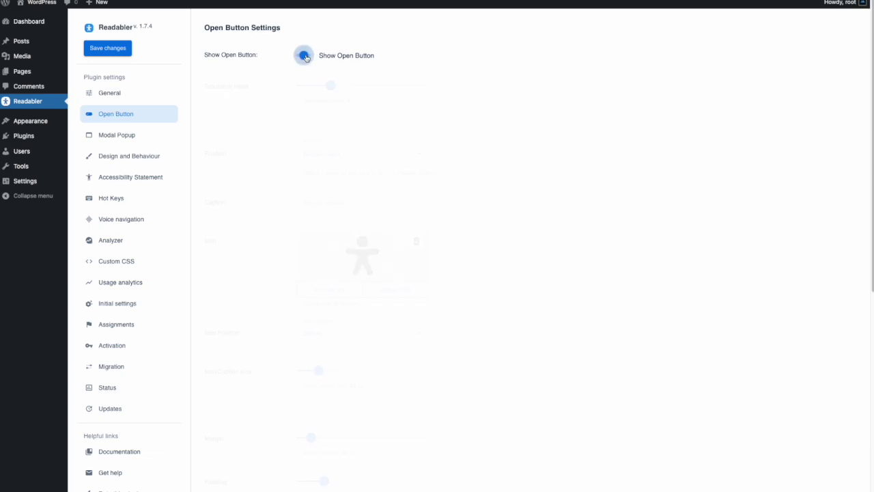
pyautogui.click(306, 57)
pyautogui.scroll(-5, 468, 156)
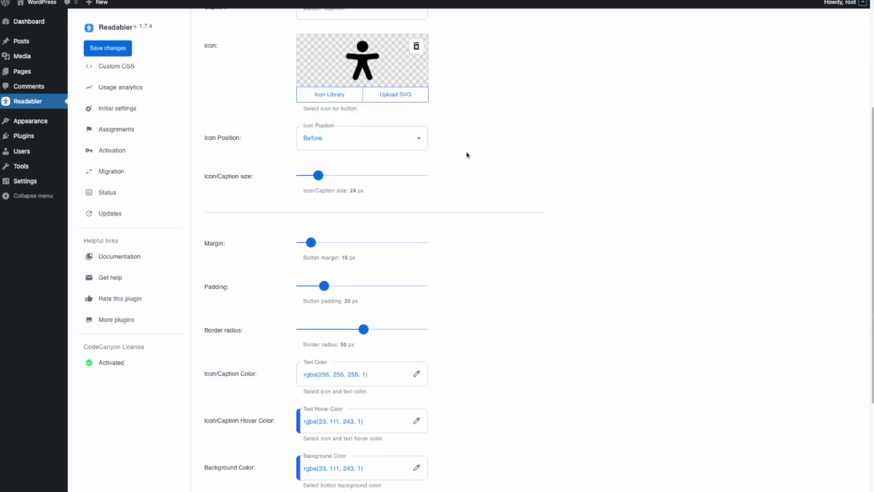
pyautogui.scroll(-2, 473, 158)
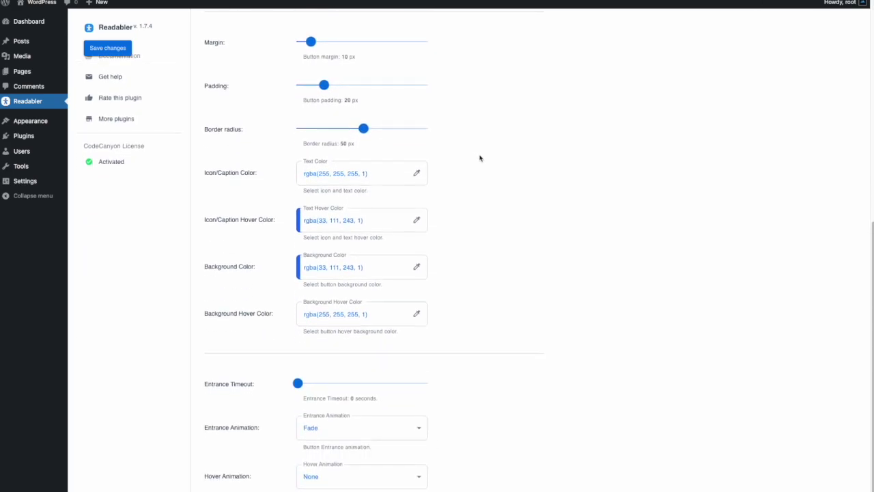
pyautogui.scroll(6, 498, 243)
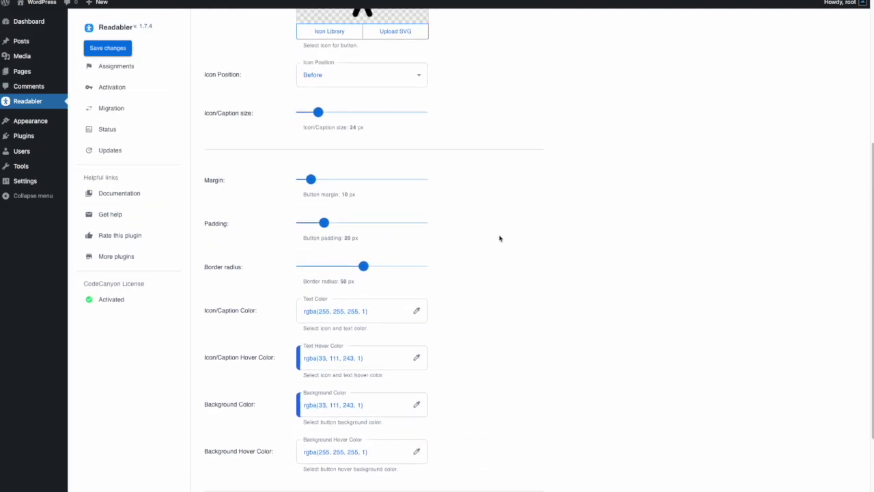
# - Keep Position at Bottom Right, inspect the Text Hover Color picker, then turn Show Open Button off
pyautogui.click(401, 161)
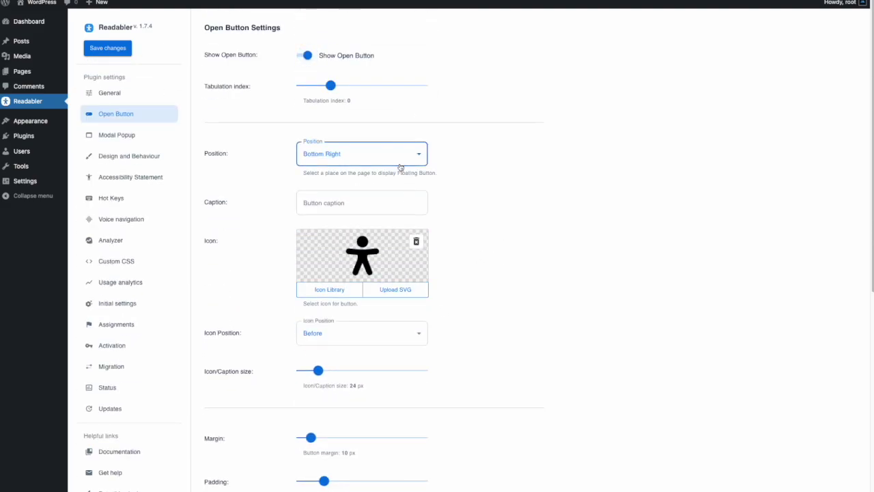
pyautogui.click(496, 259)
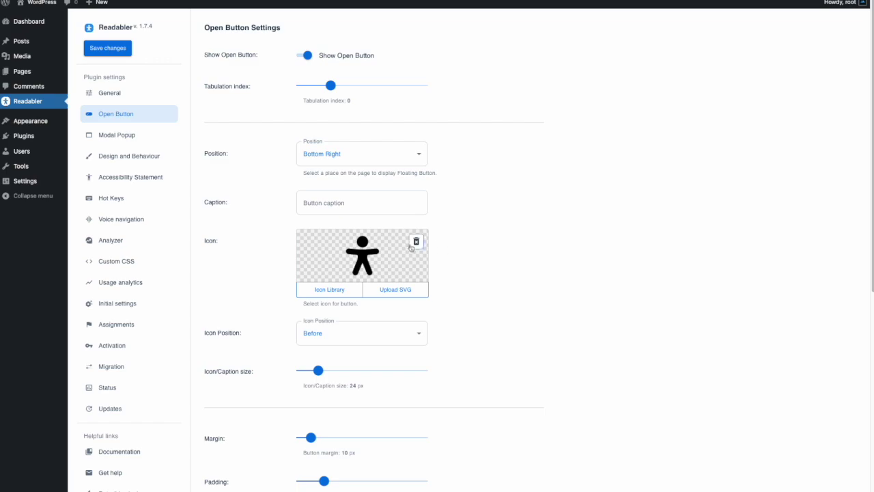
pyautogui.scroll(-6, 478, 267)
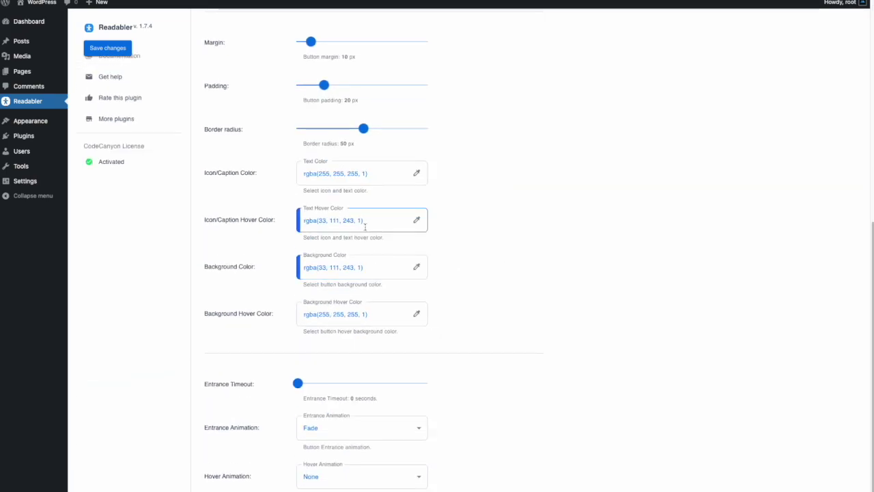
pyautogui.click(368, 226)
pyautogui.scroll(4, 537, 249)
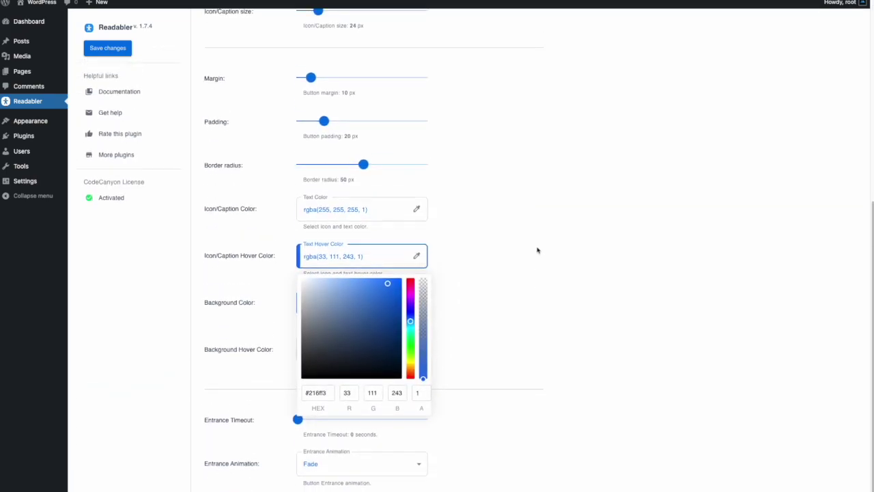
pyautogui.scroll(3, 537, 250)
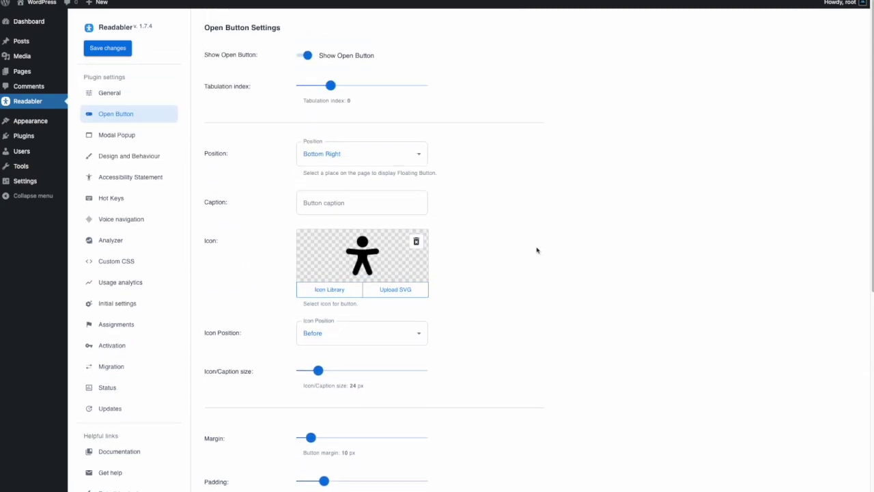
pyautogui.click(297, 57)
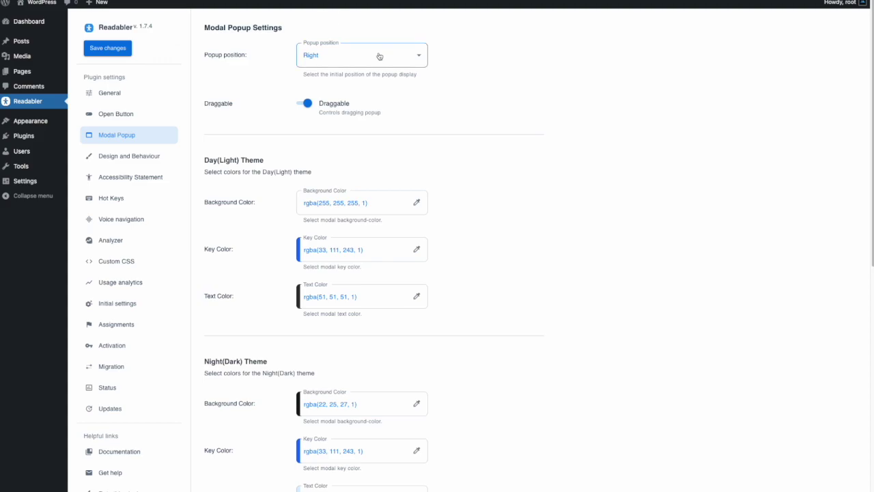
# - Check the Modal Popup position choices, keeping Right, and scroll through the popup settings
pyautogui.click(373, 59)
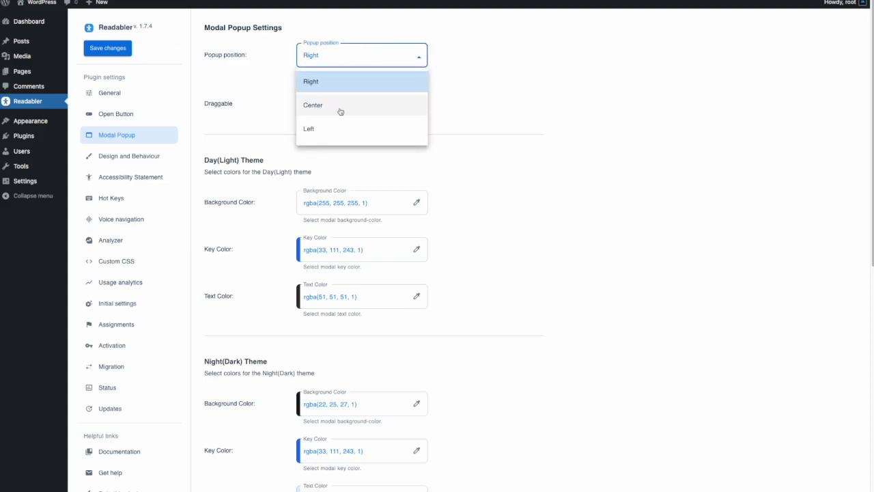
pyautogui.click(476, 192)
pyautogui.scroll(-4, 498, 198)
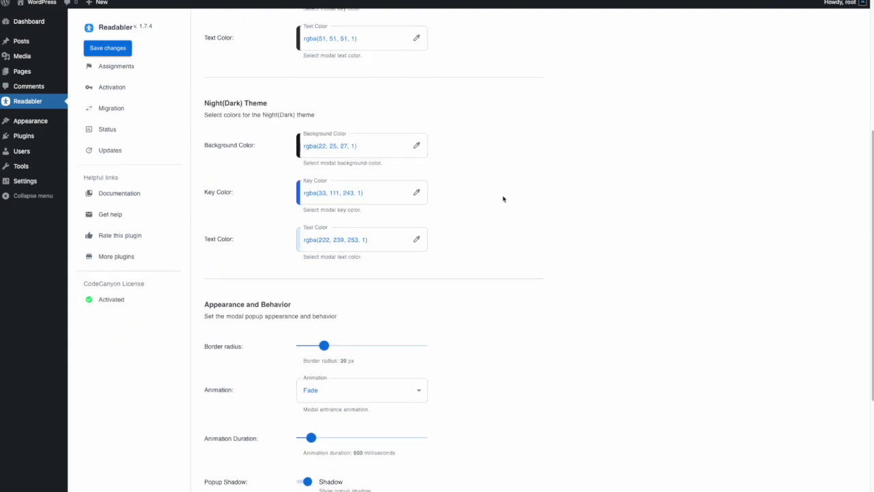
pyautogui.scroll(-3, 503, 199)
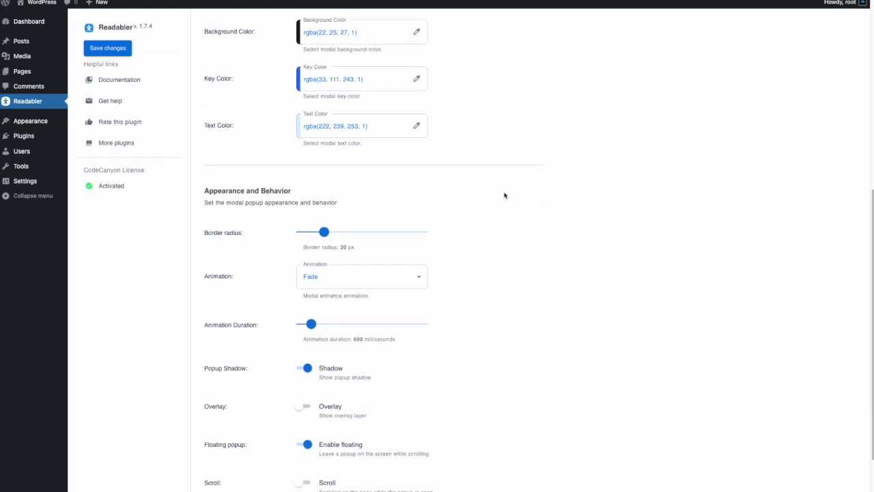
pyautogui.scroll(-3, 504, 195)
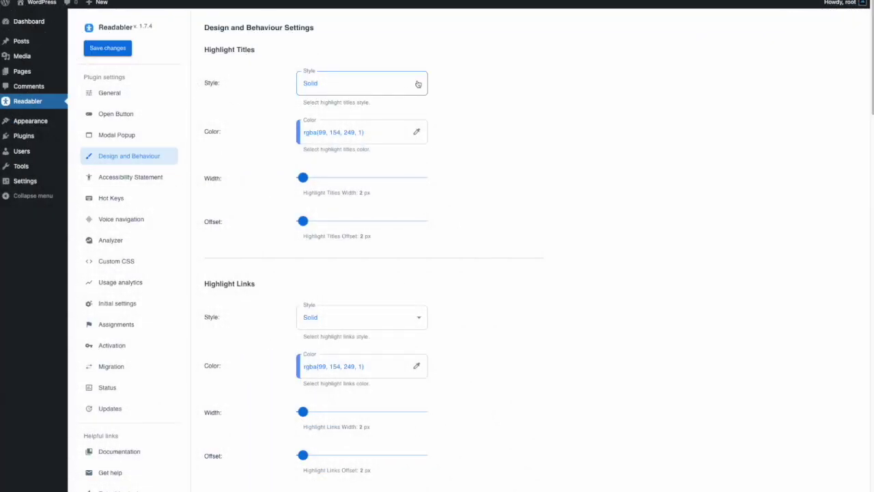
# - Turn on Highlight Titles on the site, set its colour to rgba(28, 110, 163, 1), and save
pyautogui.scroll(-9, 475, 154)
pyautogui.scroll(10, 475, 153)
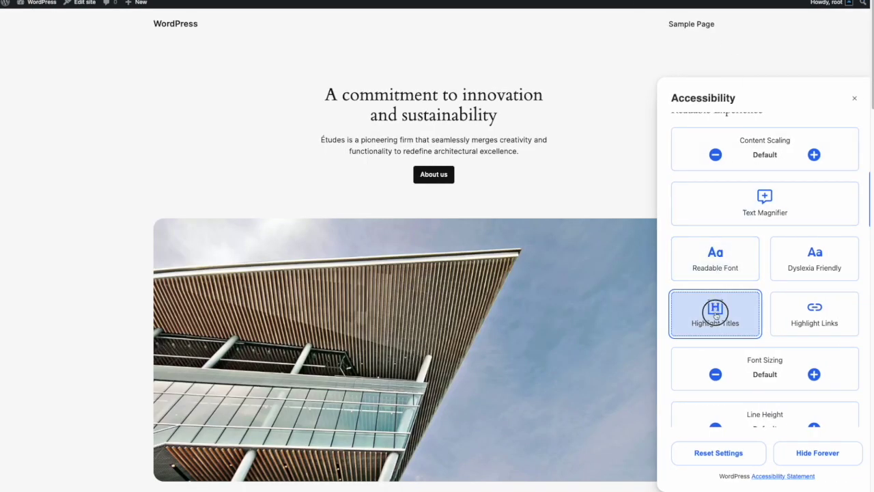
pyautogui.click(715, 313)
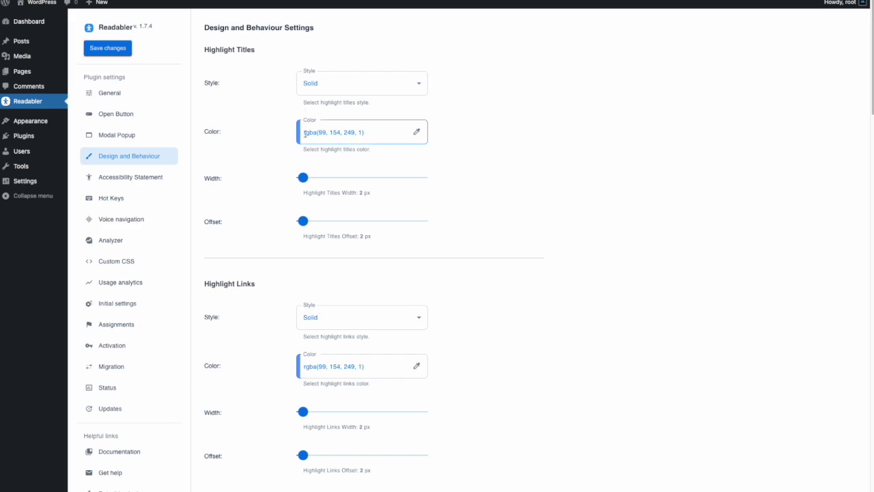
pyautogui.click(305, 134)
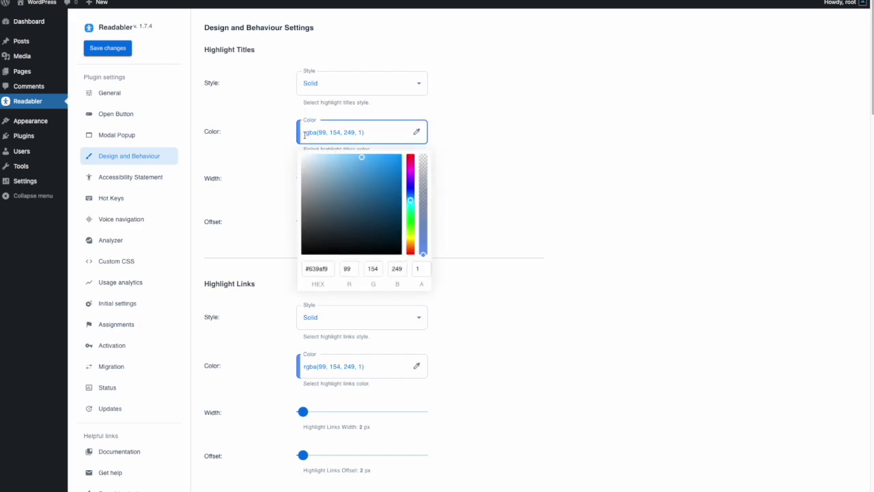
pyautogui.click(384, 192)
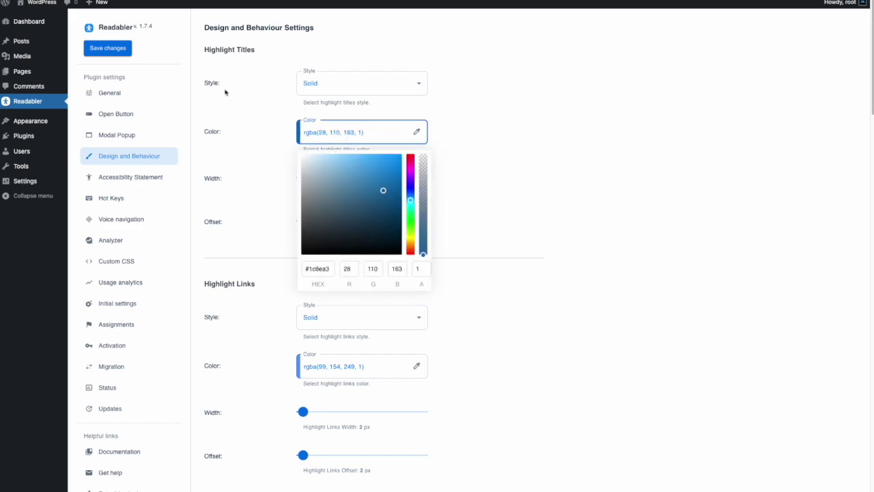
pyautogui.click(108, 49)
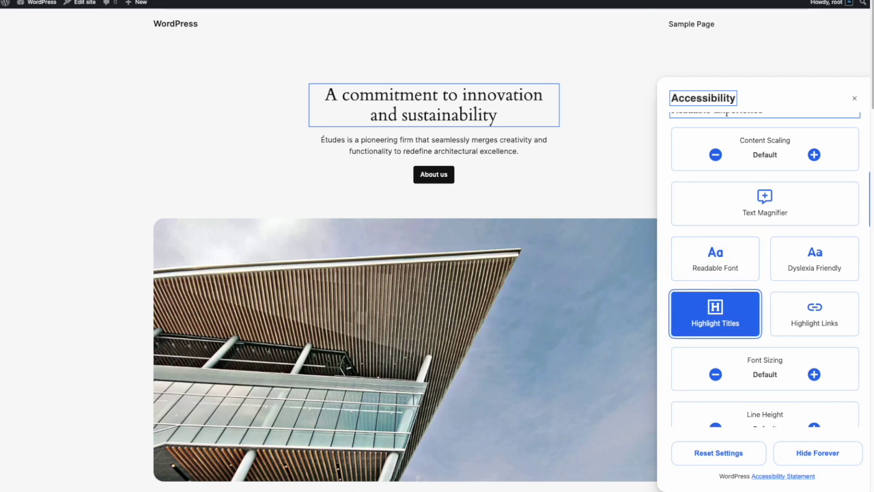
pyautogui.press('Escape')
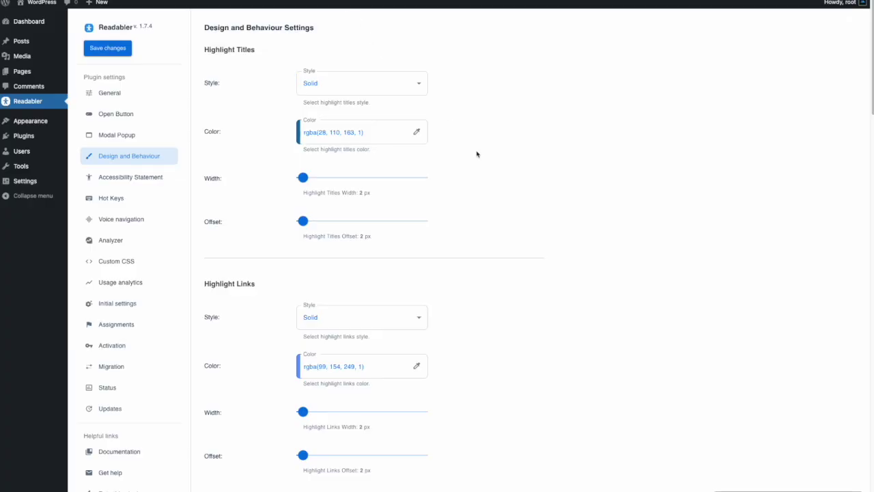
pyautogui.scroll(-4, 476, 154)
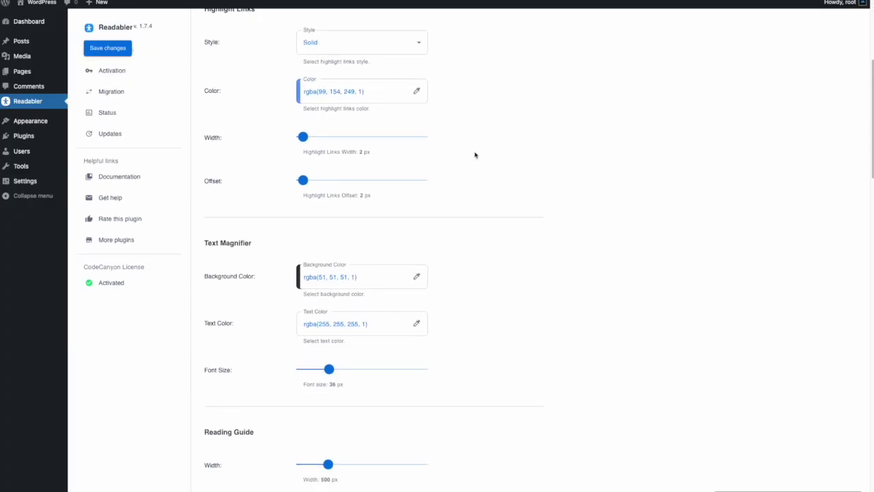
# - Add Assamese (as) and Burmese (my) to the Virtual Keyboard layouts
pyautogui.scroll(-11, 475, 154)
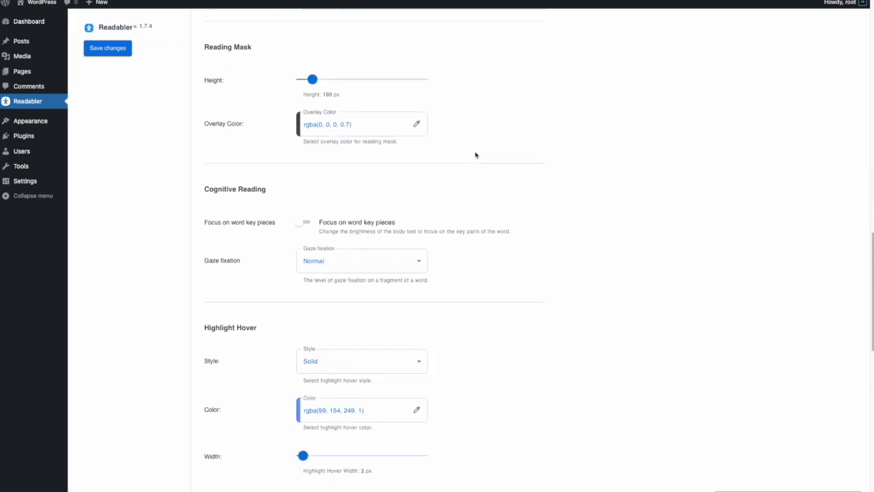
pyautogui.scroll(-4, 476, 155)
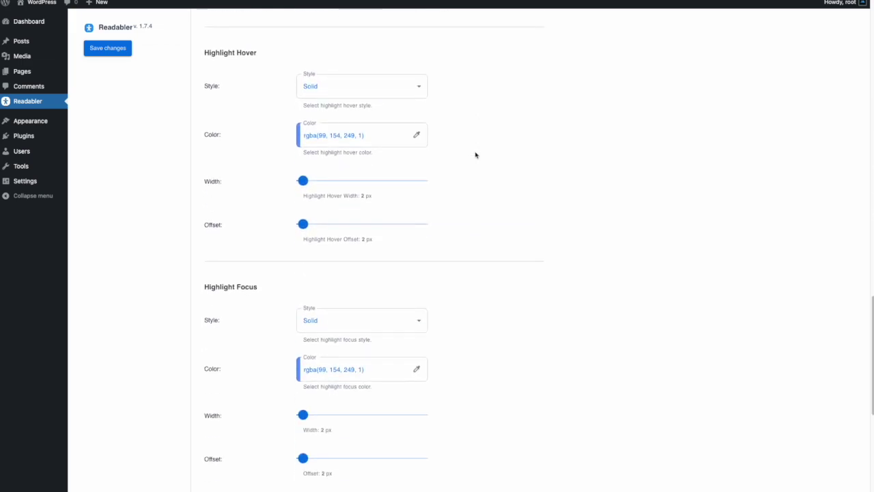
pyautogui.scroll(-7, 476, 155)
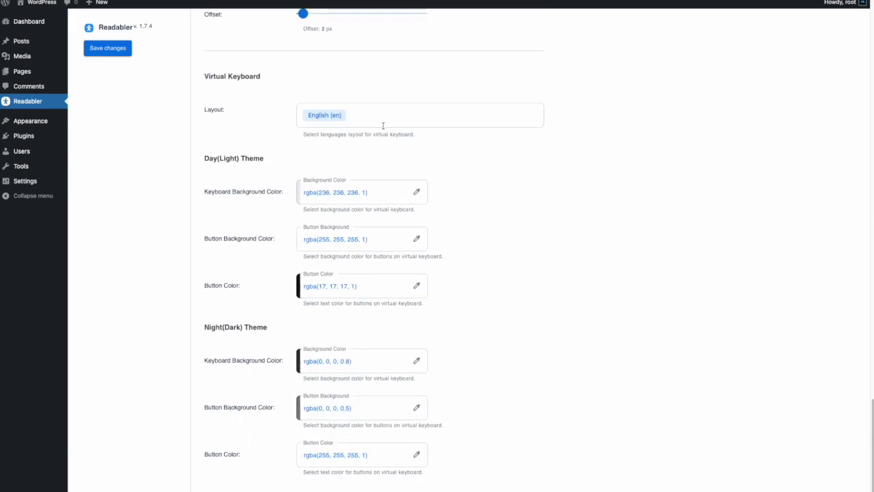
pyautogui.click(375, 118)
pyautogui.click(361, 153)
pyautogui.click(414, 116)
pyautogui.click(403, 190)
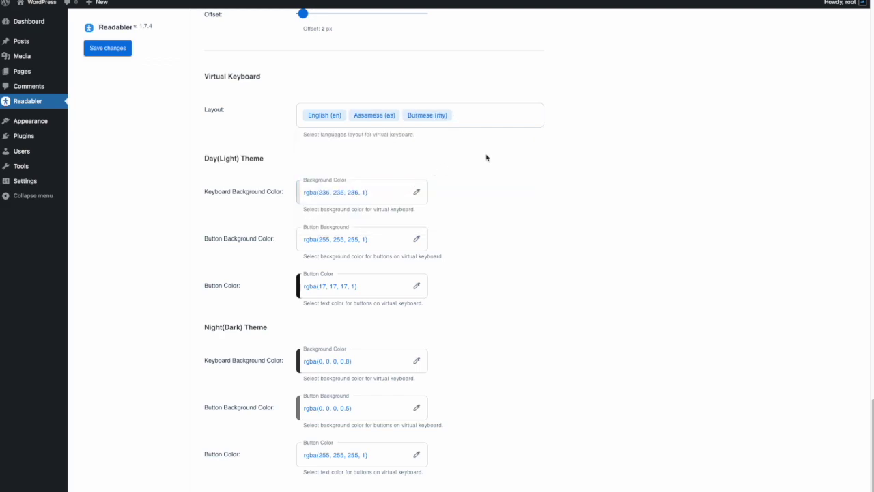
pyautogui.scroll(1, 668, 147)
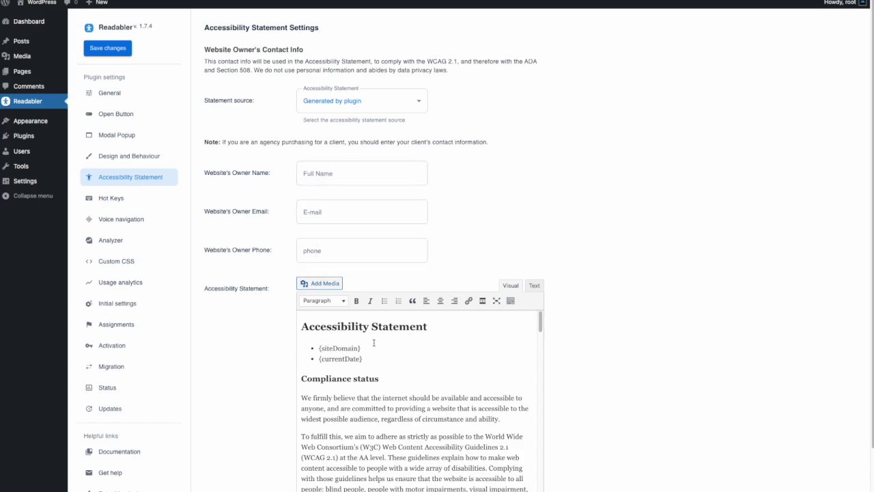
# - Switch the statement source to Custom link, then to None, and save the settings
pyautogui.click(416, 103)
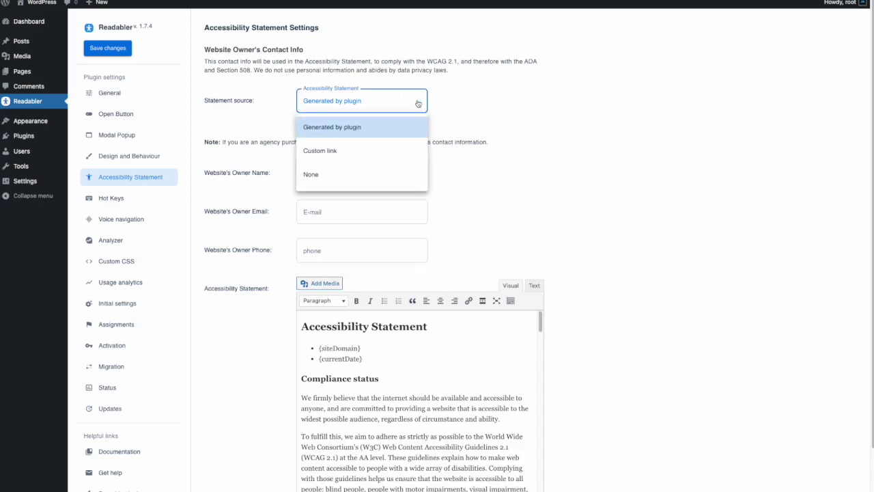
pyautogui.click(366, 150)
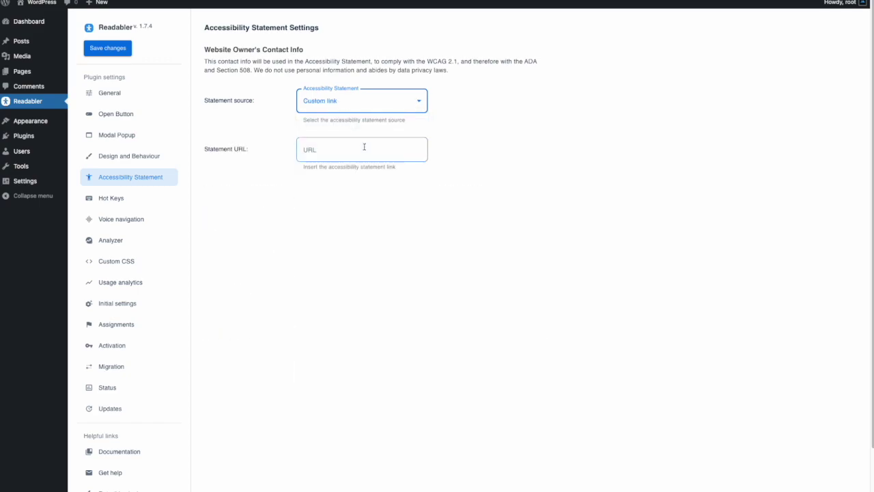
pyautogui.click(408, 103)
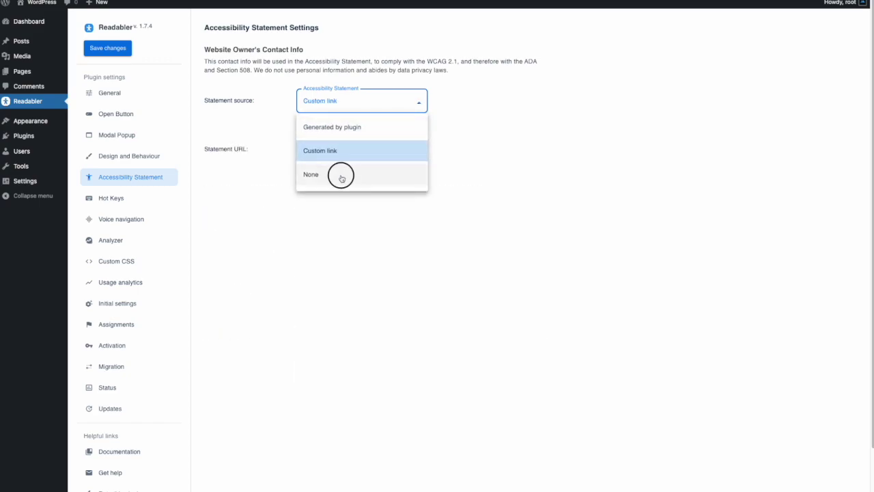
pyautogui.click(342, 175)
pyautogui.click(99, 55)
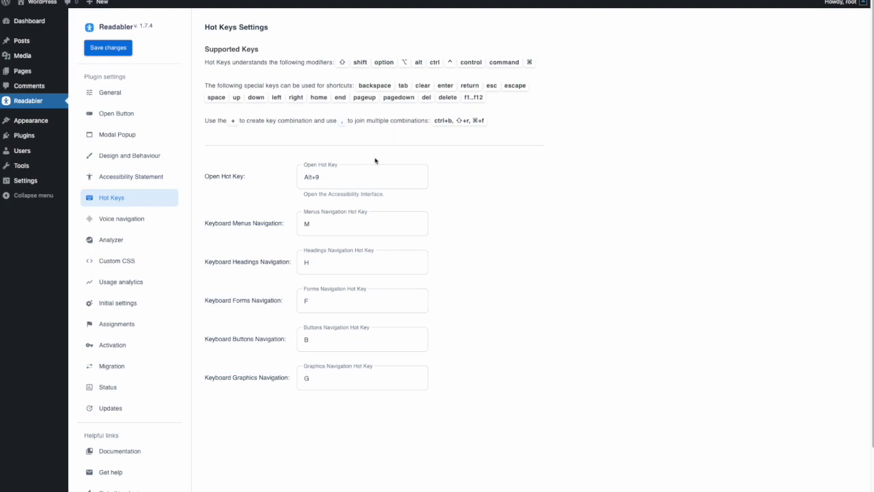
# - Review the hot keys: Alt+9 for the accessibility interface, plus menu and heading navigation keys
pyautogui.click(311, 177)
pyautogui.moveTo(304, 177); pyautogui.dragTo(319, 177)
pyautogui.click(297, 221)
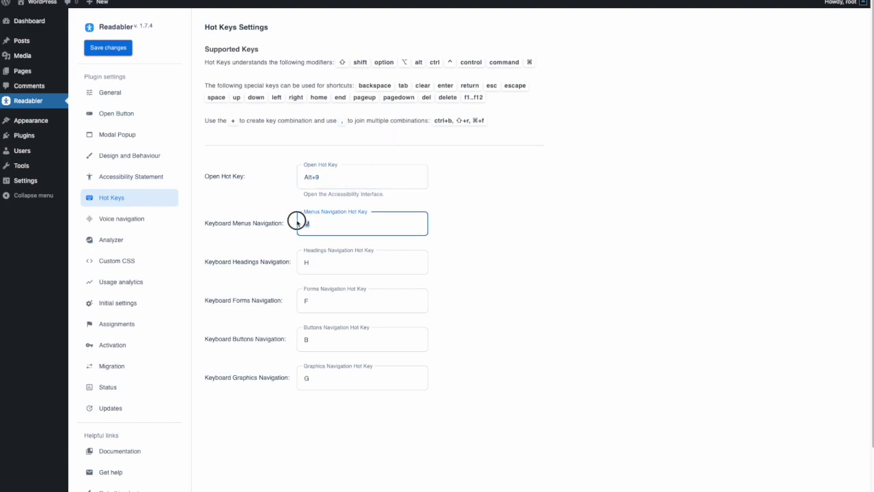
pyautogui.click(303, 261)
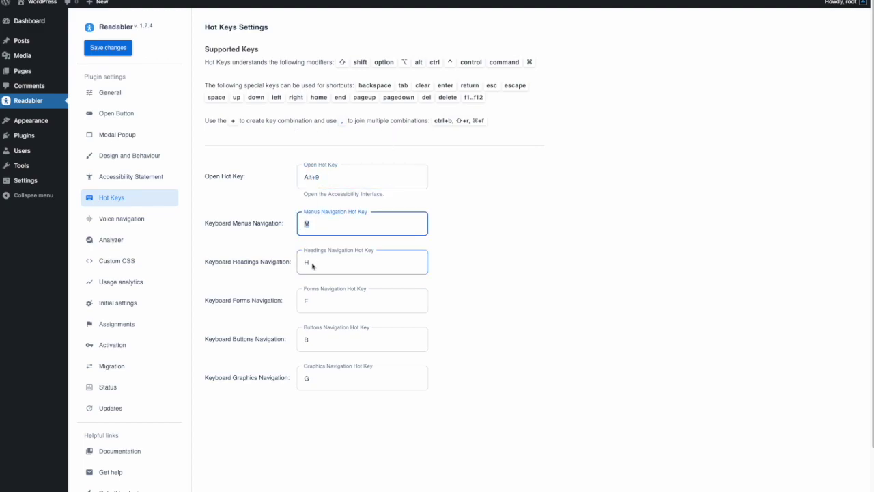
# - Turn on Voice navigation and add 'What can I do' and 'What can you do' as Help commands
pyautogui.click(541, 282)
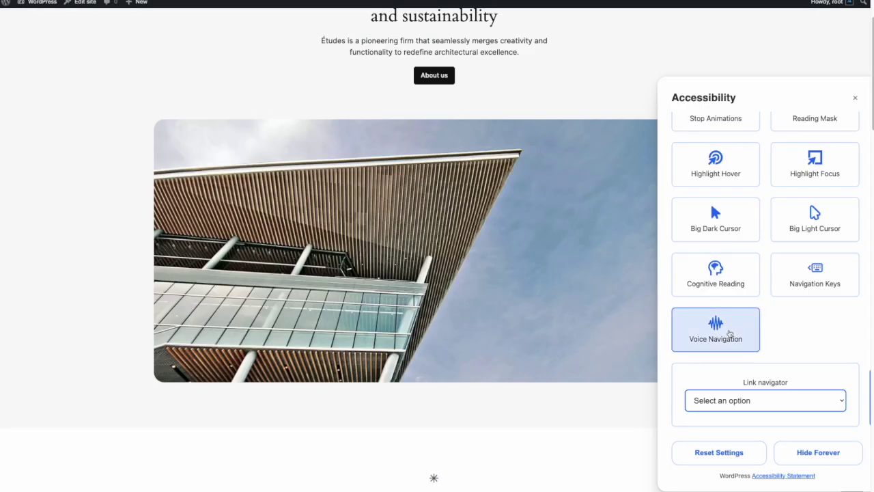
pyautogui.click(721, 332)
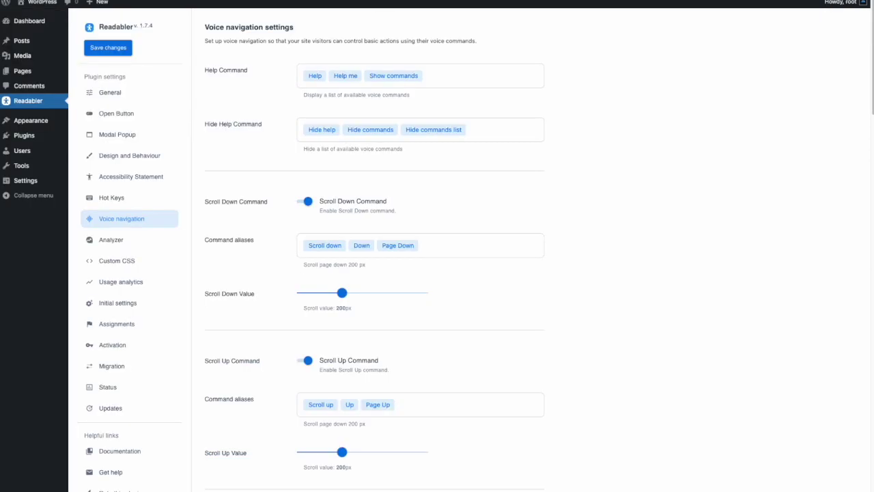
pyautogui.click(476, 75)
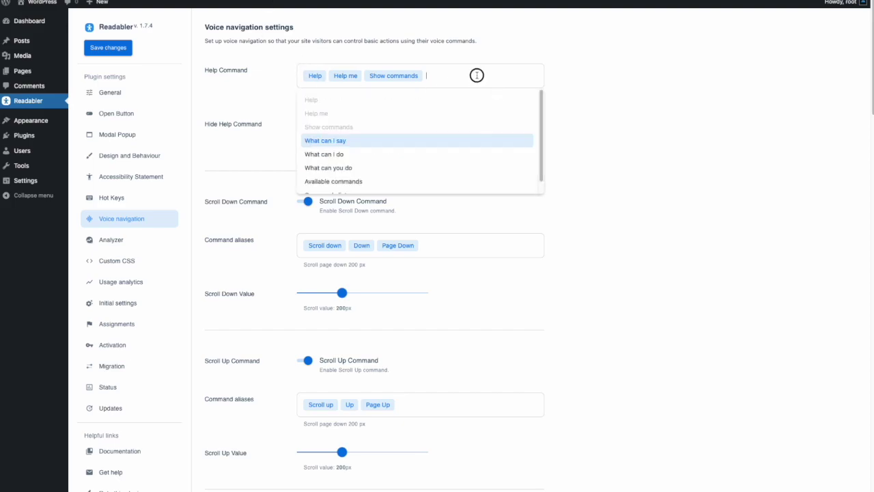
pyautogui.click(404, 150)
pyautogui.click(486, 78)
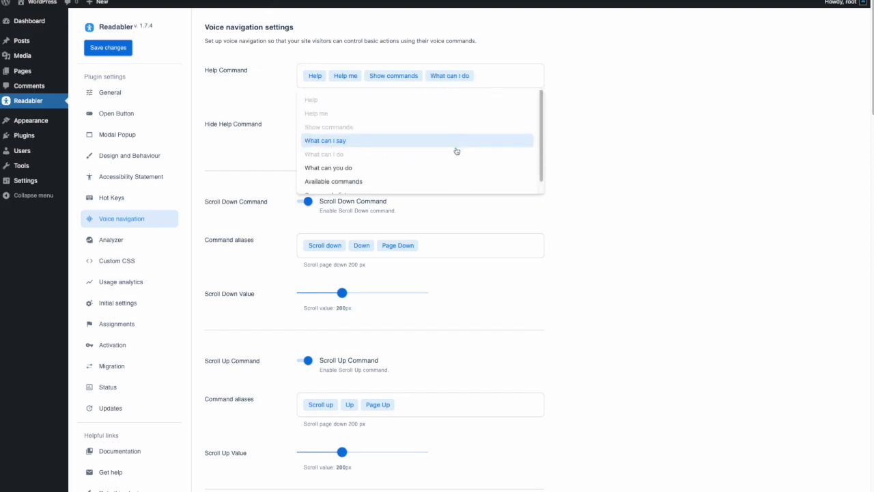
pyautogui.click(456, 151)
pyautogui.scroll(-10, 572, 153)
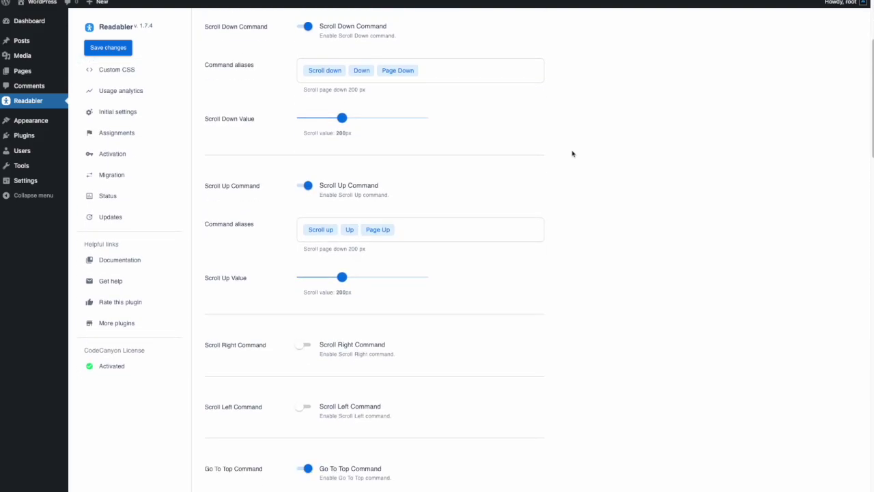
pyautogui.scroll(-15, 572, 154)
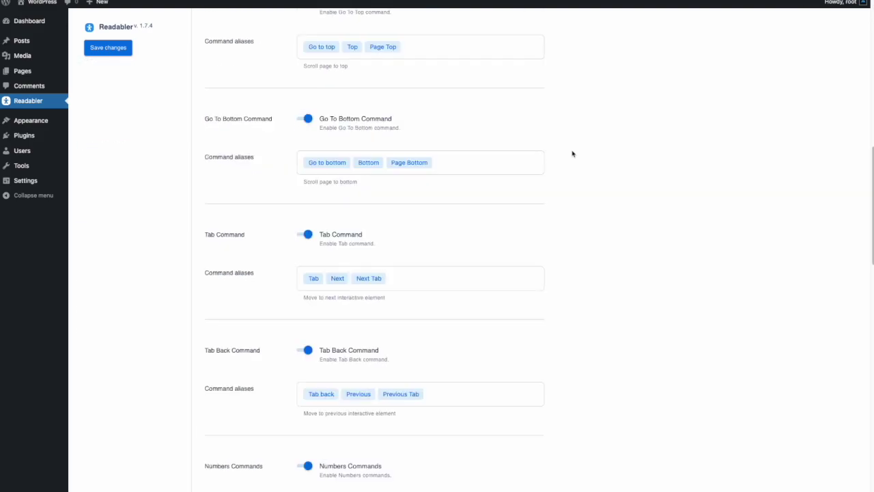
pyautogui.scroll(-8, 574, 154)
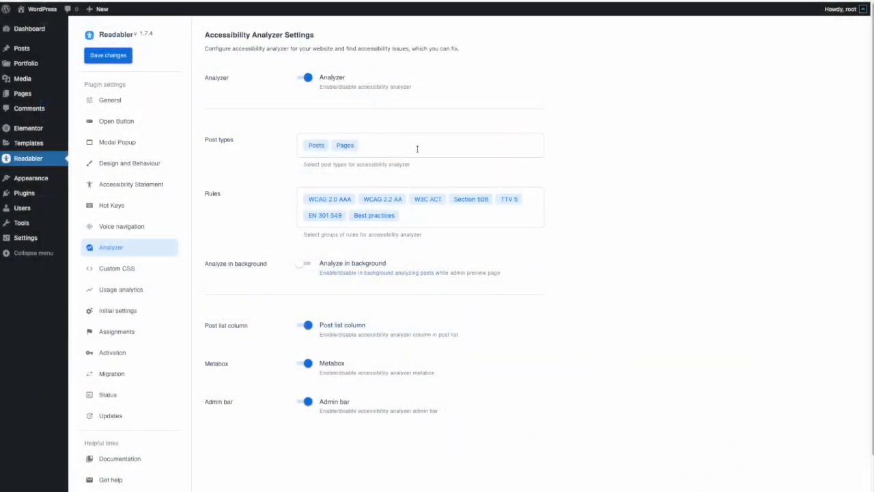
# - Toggle the Analyzer off and back on, then add Portfolio to the analyzed post types
pyautogui.click(304, 79)
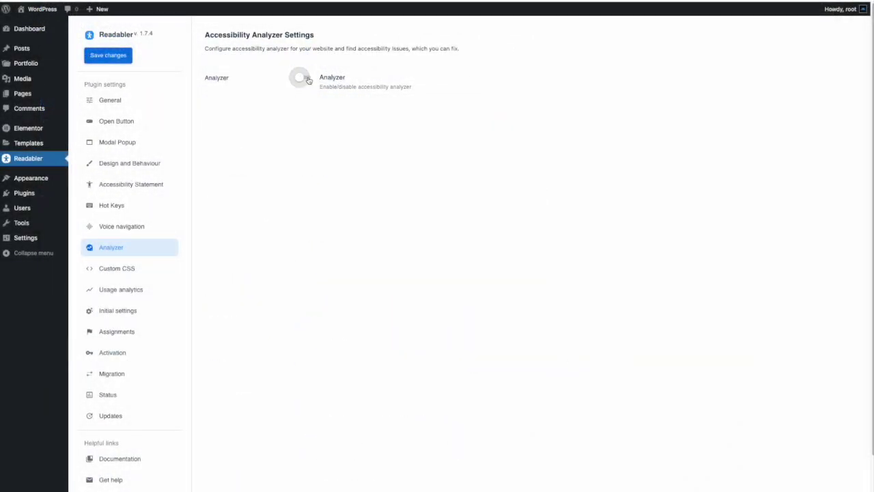
pyautogui.click(308, 80)
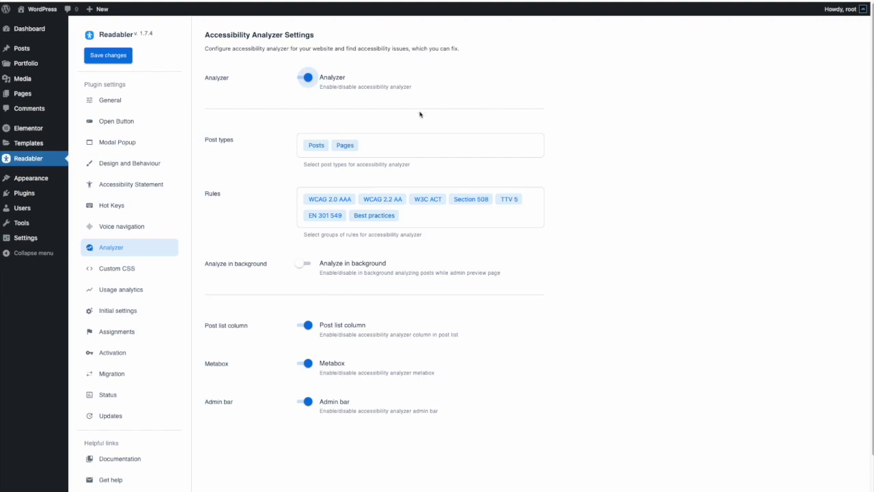
pyautogui.click(397, 145)
pyautogui.click(345, 225)
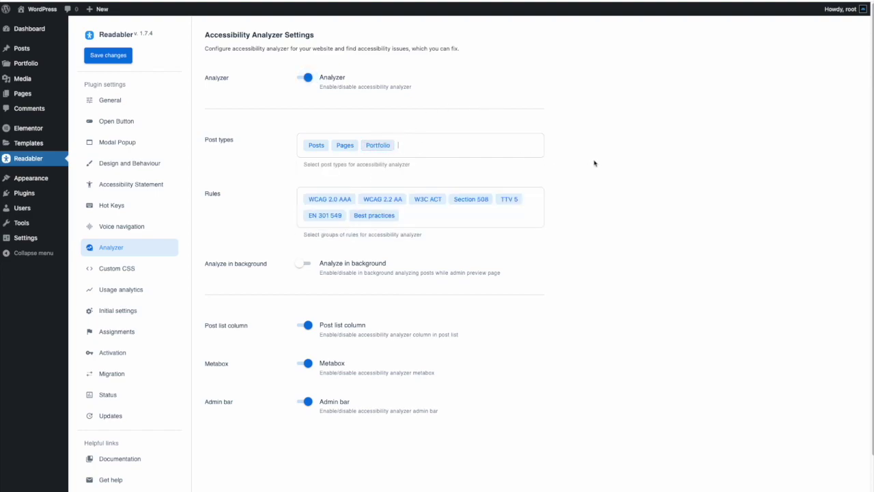
pyautogui.scroll(-1, 580, 167)
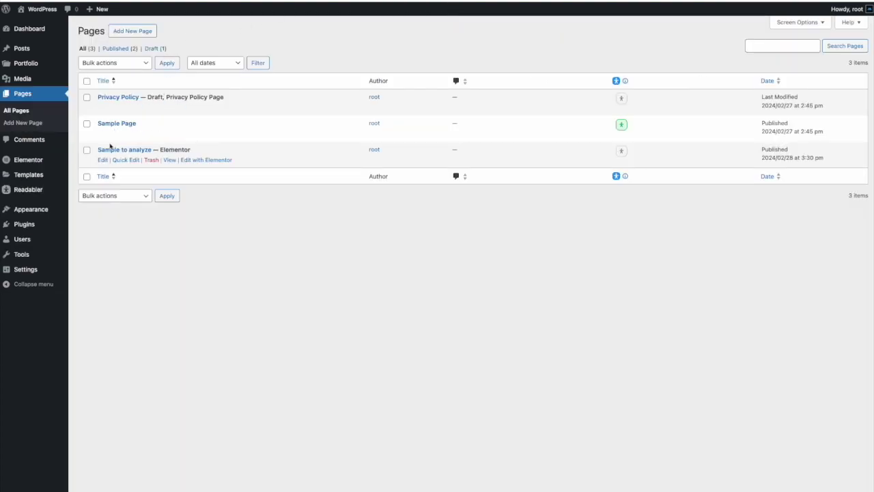
# - Run the accessibility check on the Sample to analyze row and open that page in a new tab
pyautogui.click(621, 152)
pyautogui.rightClick(166, 162)
pyautogui.click(179, 164)
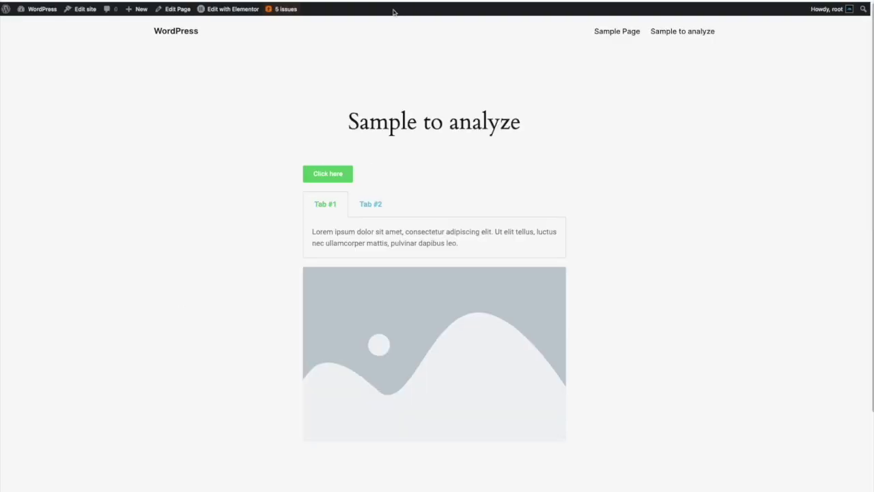
# - Show the 5 issue markers on the page, then go back to Readabler's Usage analytics settings
pyautogui.click(286, 9)
pyautogui.moveTo(321, 179)
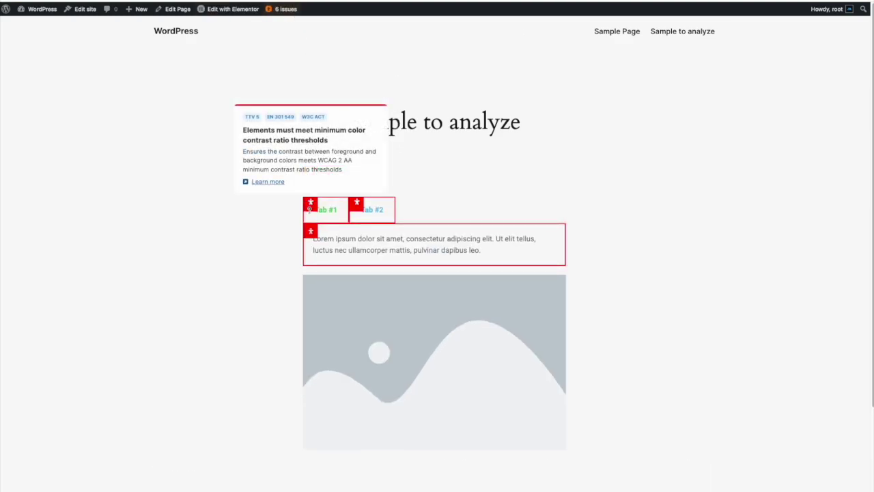
pyautogui.moveTo(310, 229)
pyautogui.scroll(-1, 362, 267)
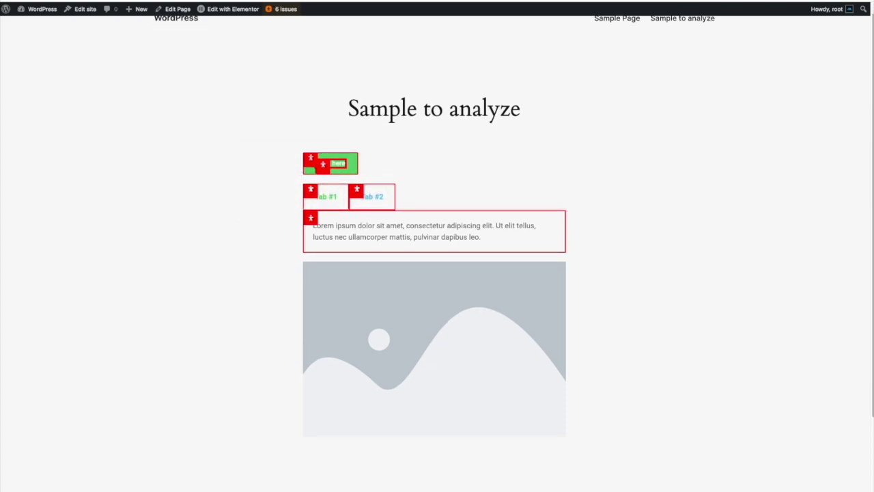
pyautogui.hotkey('alt', 'Left')
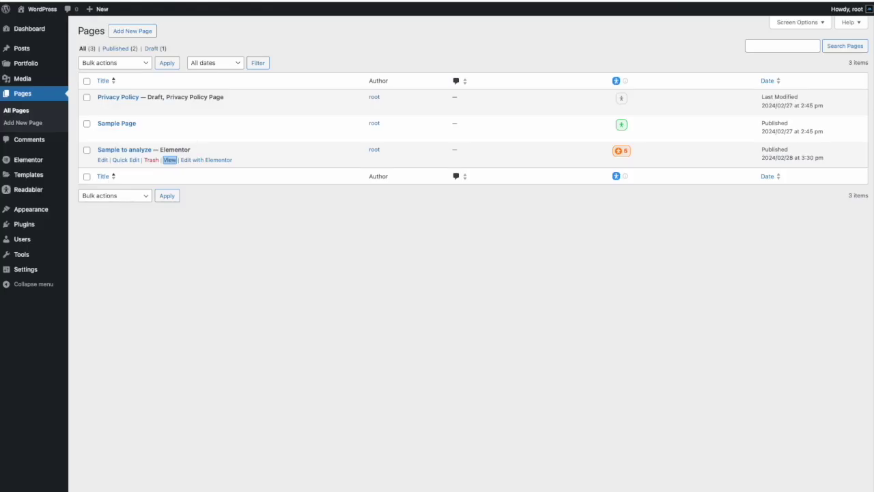
pyautogui.hotkey('alt', 'Left')
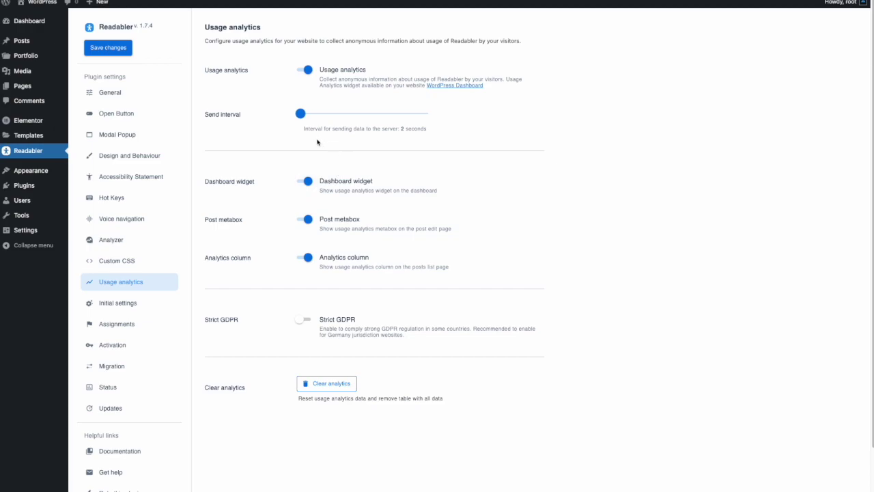
# - Toggle usage analytics off and back on, then set the send interval to 26 seconds
pyautogui.click(304, 71)
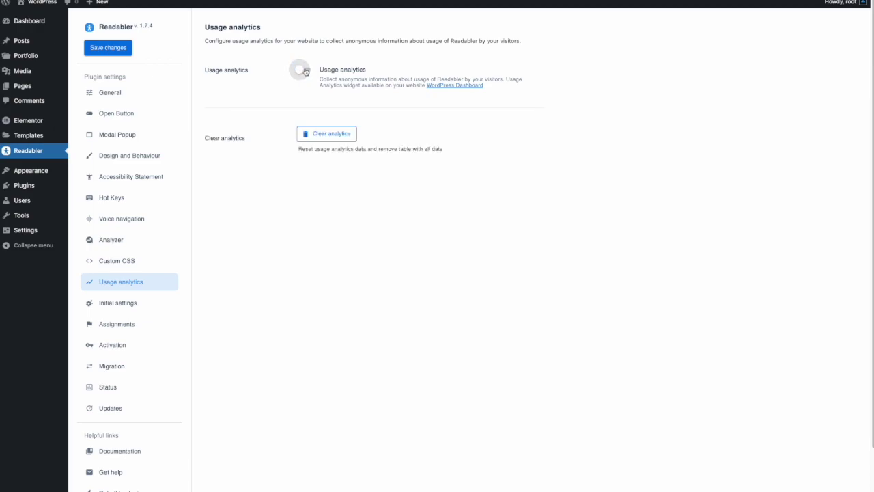
pyautogui.click(305, 71)
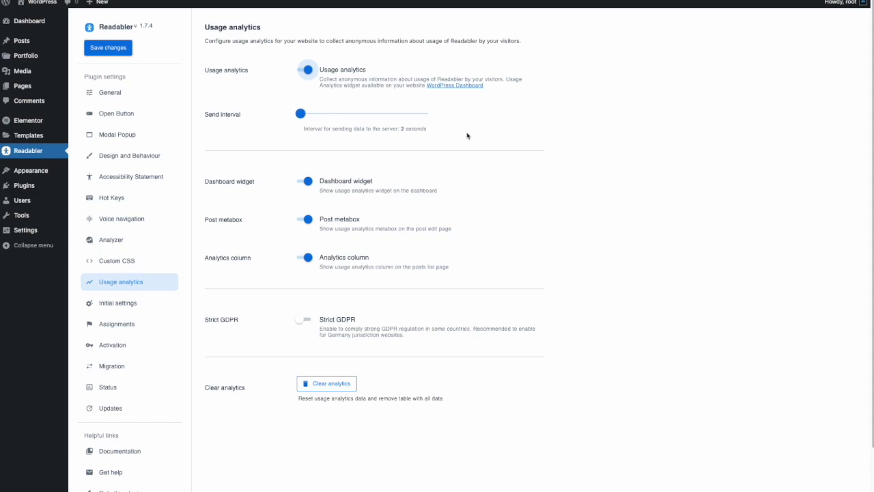
pyautogui.moveTo(304, 114)
pyautogui.mouseDown()
pyautogui.moveTo(354, 118)
pyautogui.moveTo(304, 116)
pyautogui.mouseUp()
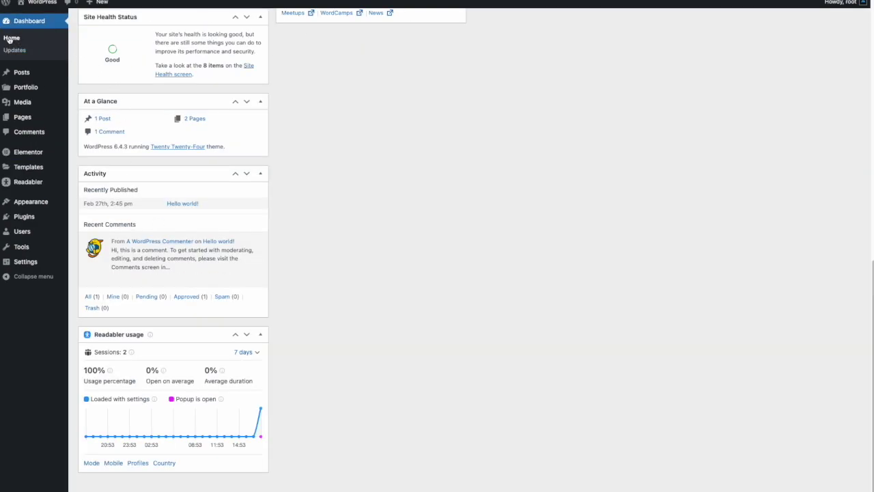
# - Scroll the Dashboard to review the Readabler usage widget
pyautogui.scroll(8, 203, 132)
pyautogui.scroll(-4, 194, 136)
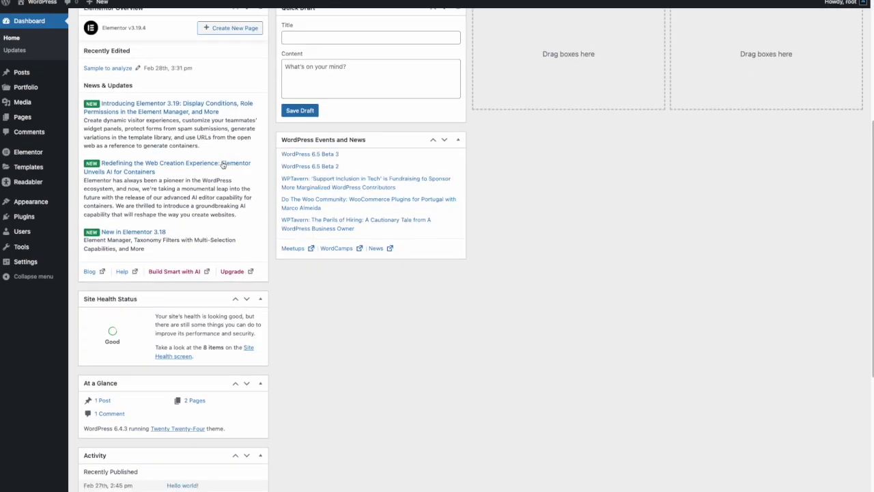
pyautogui.scroll(-4, 211, 171)
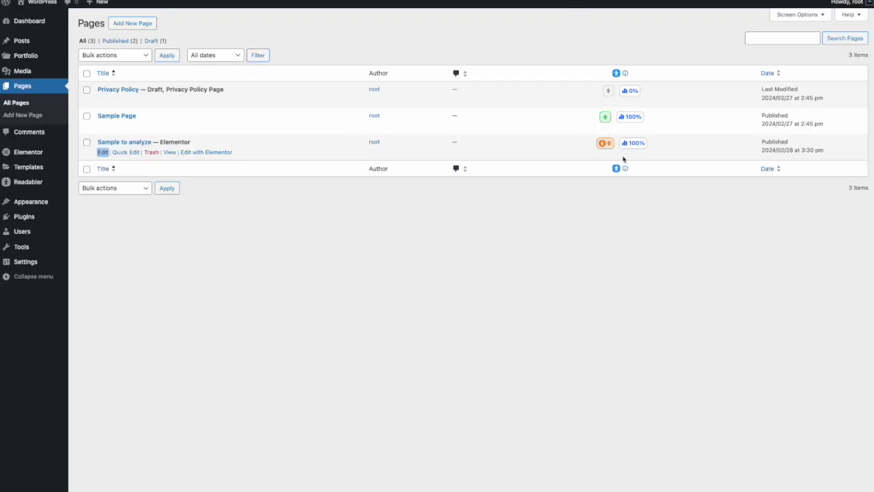
# - Return to Readabler's plugin settings
pyautogui.click(625, 73)
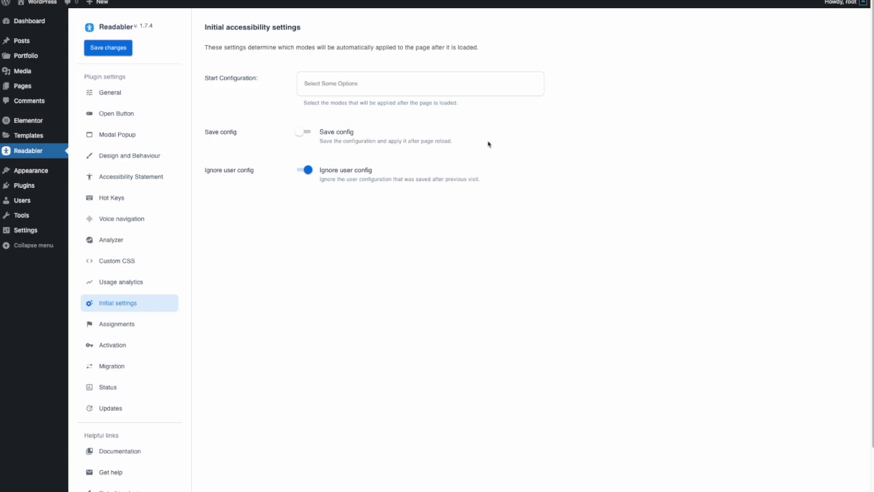
# - Add Epilepsy Safe Mode and Readable Font to the Start Configuration modes
pyautogui.click(328, 82)
pyautogui.click(332, 108)
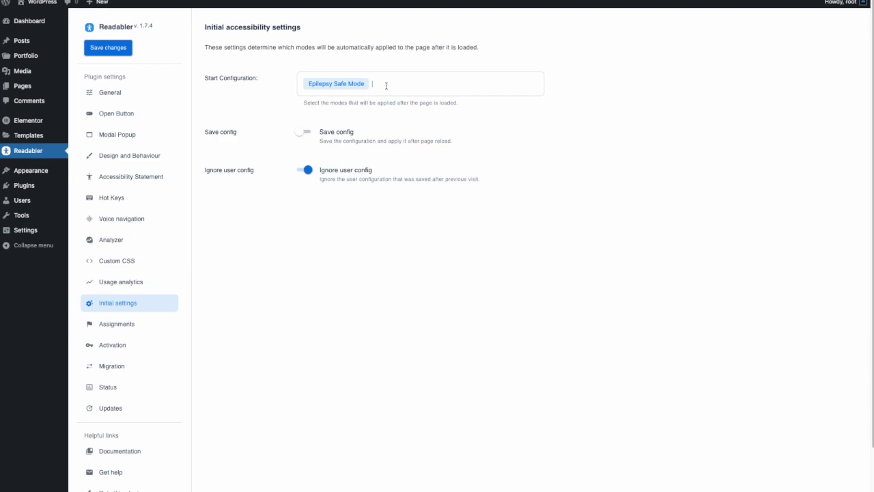
pyautogui.click(396, 83)
pyautogui.click(337, 195)
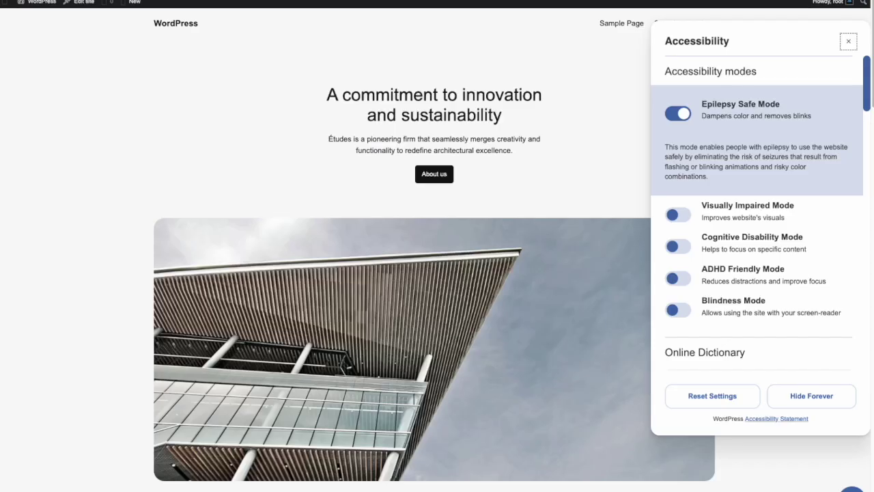
# - Close and reopen the site's accessibility panel to confirm Epilepsy Safe Mode is active
pyautogui.press('Escape')
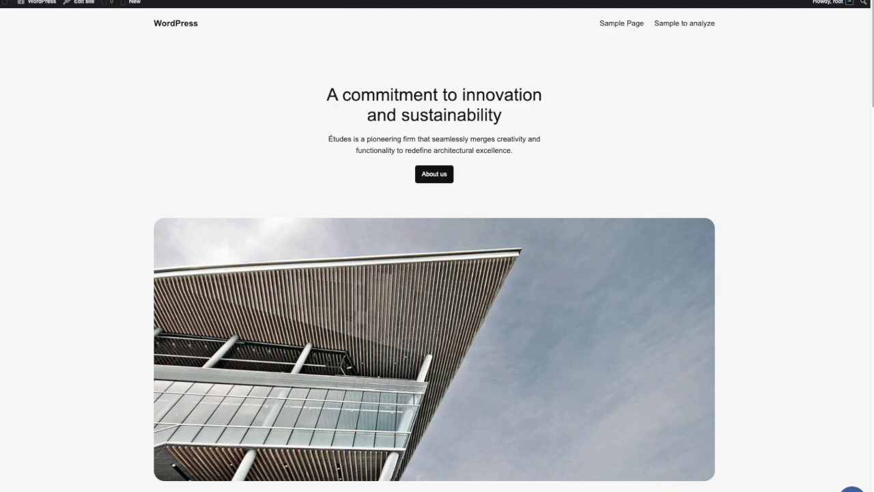
pyautogui.click(852, 487)
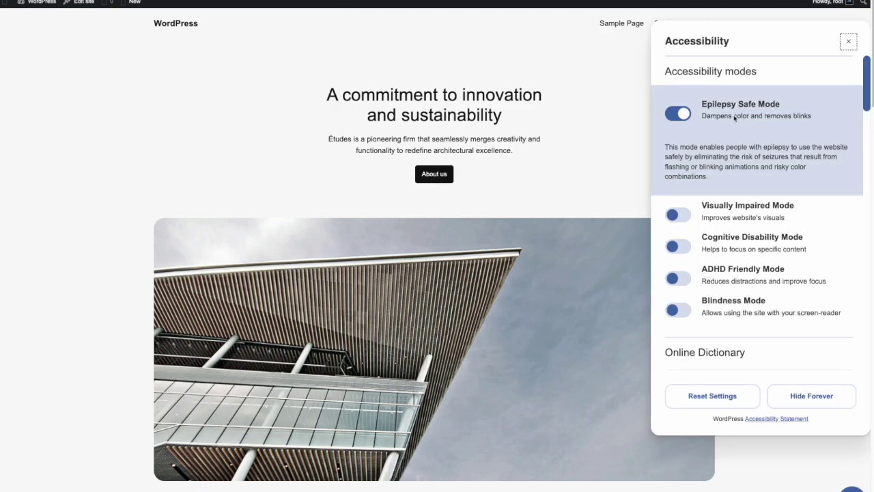
pyautogui.scroll(-5, 780, 182)
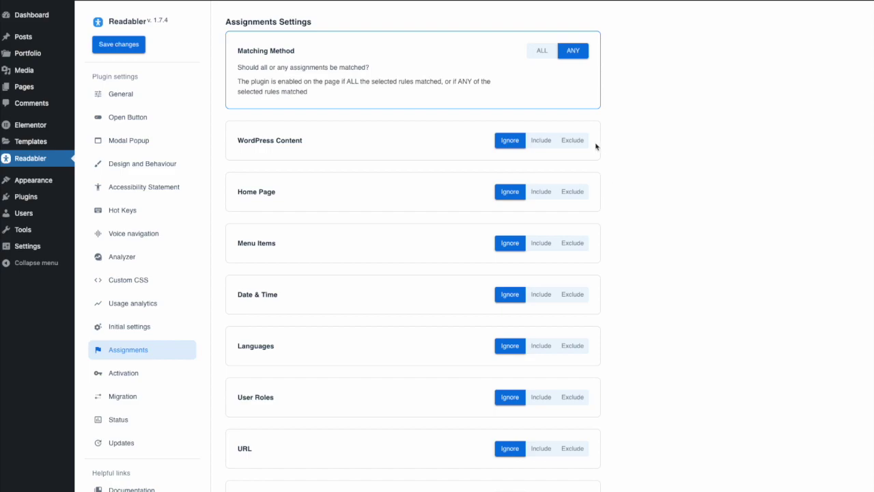
# - Pick Sample Page for WordPress Content and Menu Items, then reset both rules to Ignore
pyautogui.click(572, 142)
pyautogui.click(353, 183)
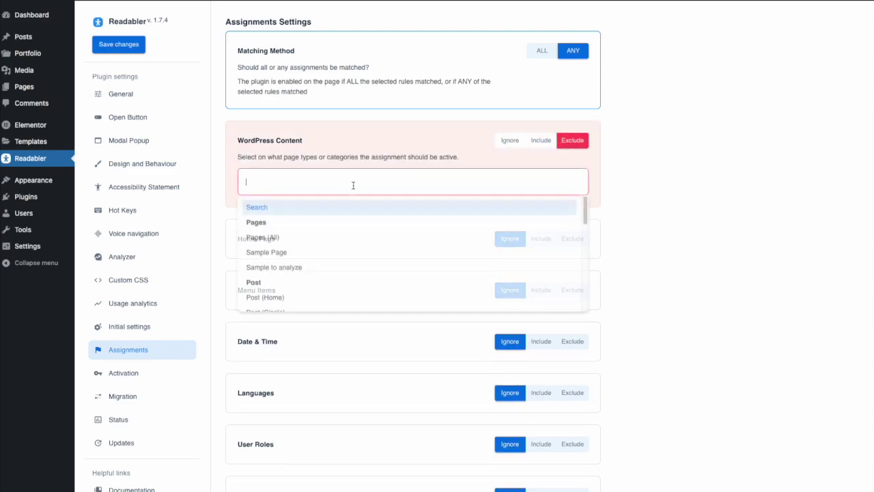
pyautogui.click(276, 253)
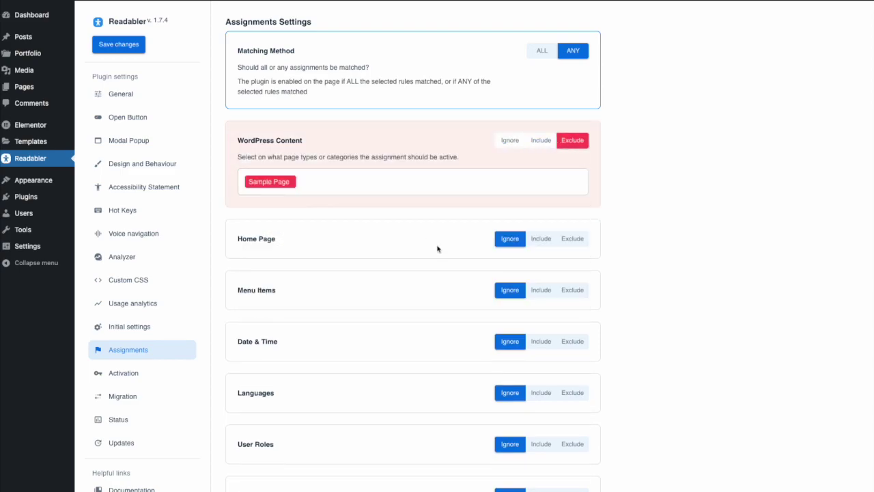
pyautogui.click(571, 291)
pyautogui.click(389, 329)
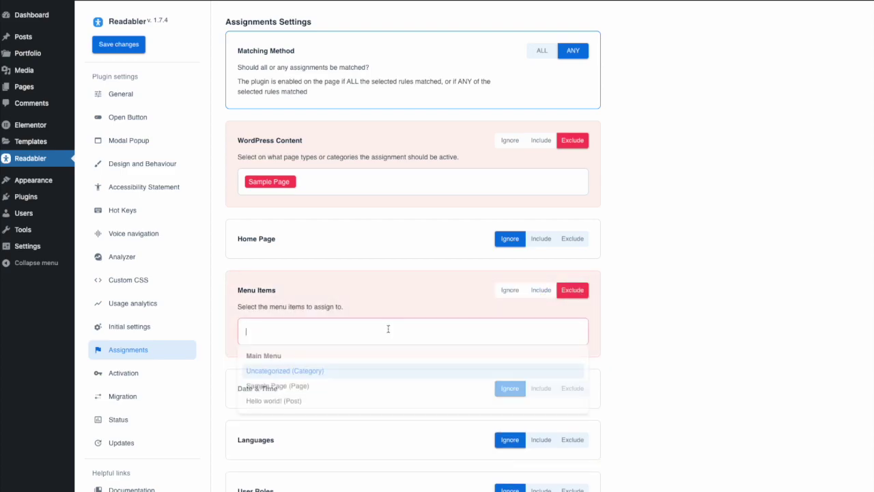
pyautogui.click(312, 388)
pyautogui.click(510, 291)
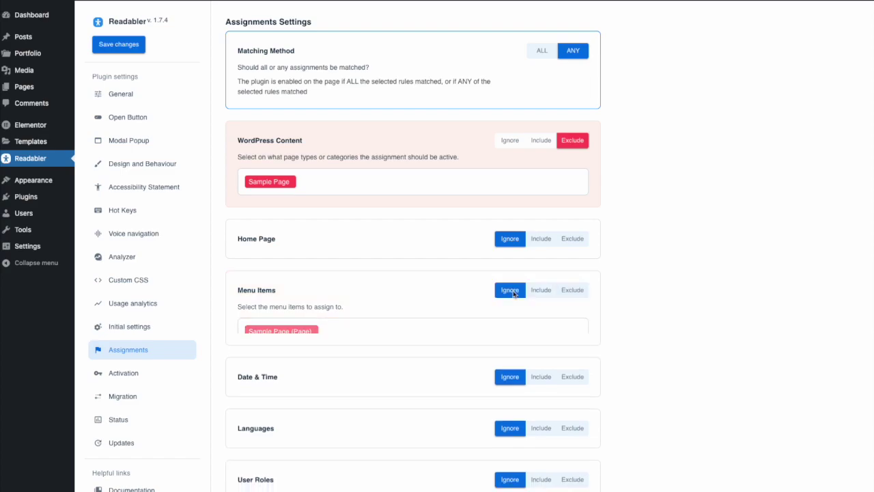
pyautogui.click(510, 142)
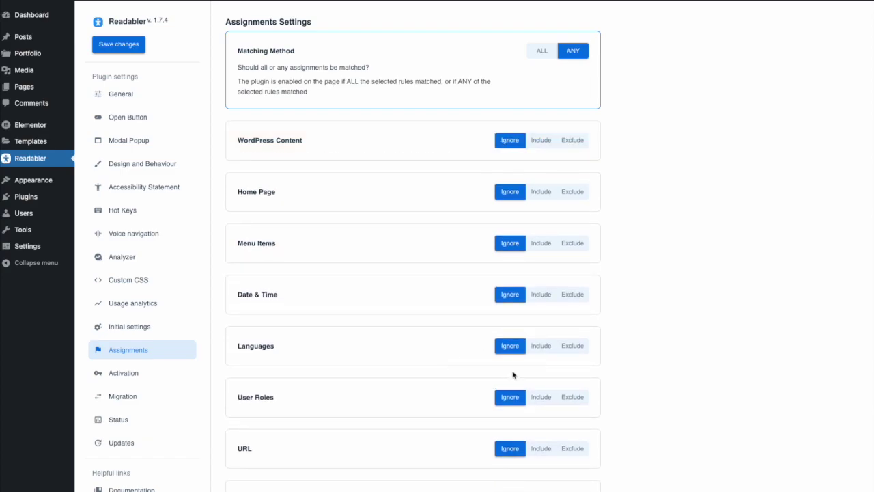
# - Pick Aragonés and Moroccan Arabic for the Languages rule, then reset it to Ignore
pyautogui.click(557, 349)
pyautogui.click(412, 387)
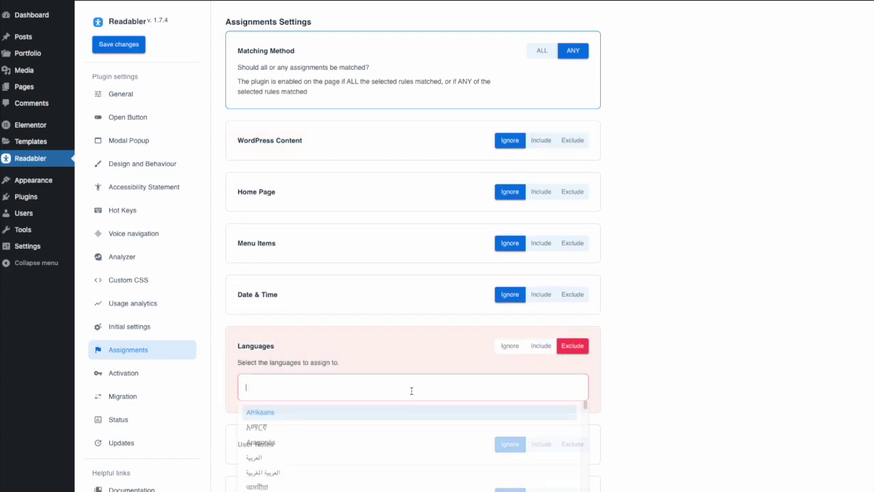
pyautogui.click(349, 445)
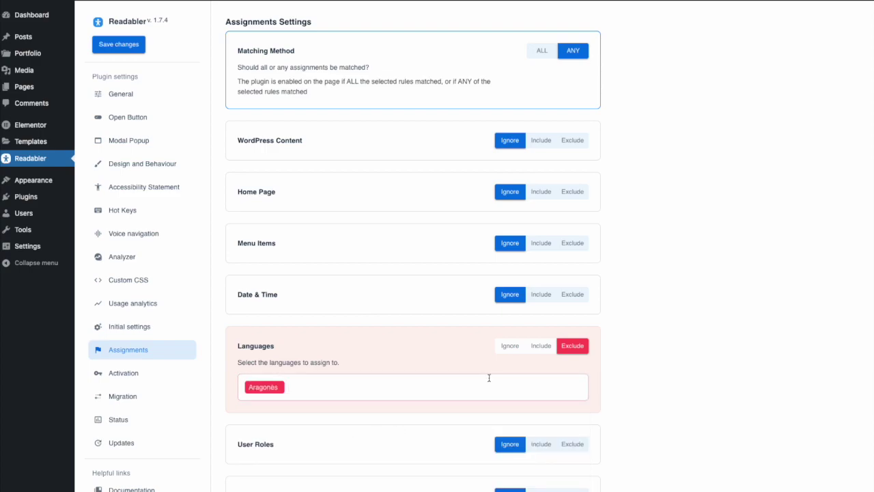
pyautogui.click(489, 378)
pyautogui.click(354, 471)
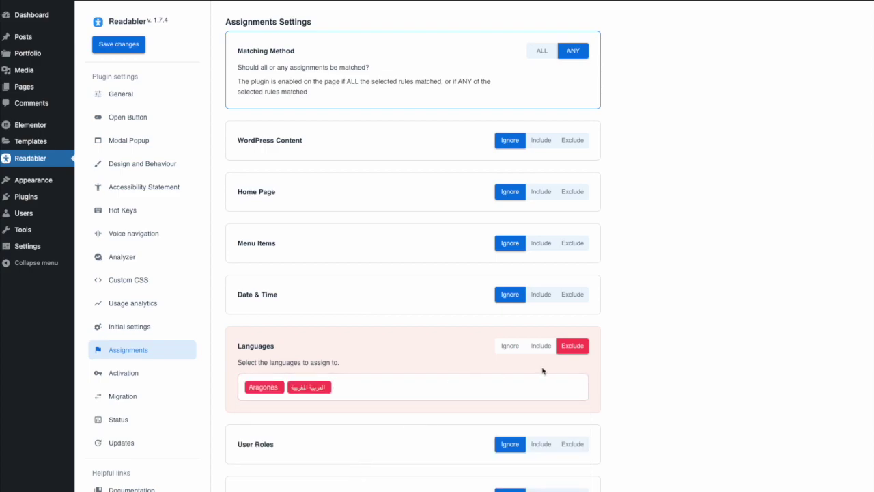
pyautogui.scroll(-1, 543, 371)
pyautogui.click(512, 342)
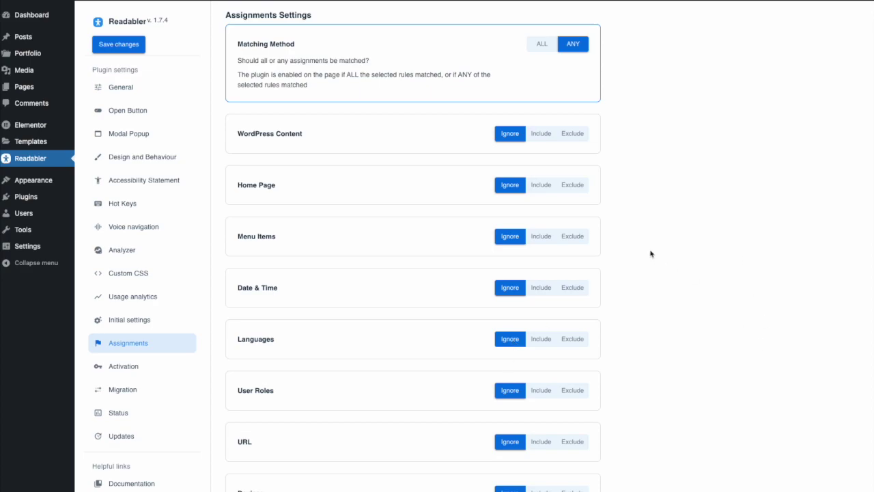
# - Set the WordPress Content rule to Include, adding Post (Home)
pyautogui.click(540, 134)
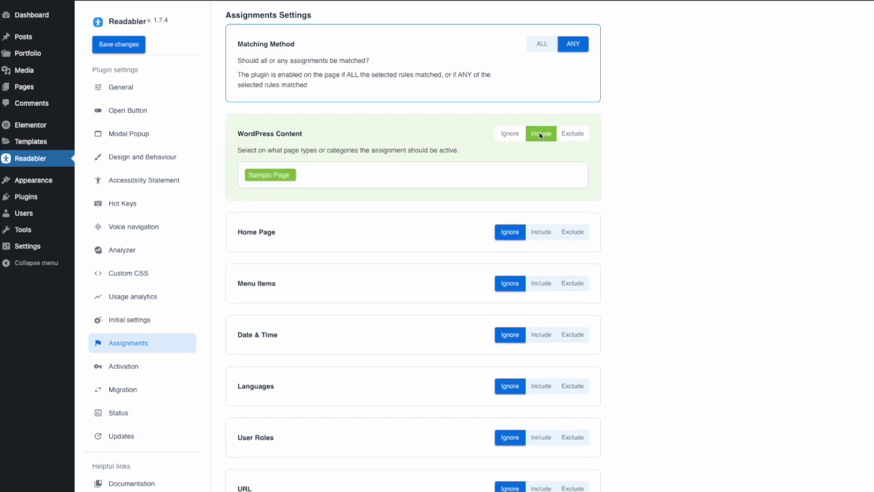
pyautogui.click(372, 182)
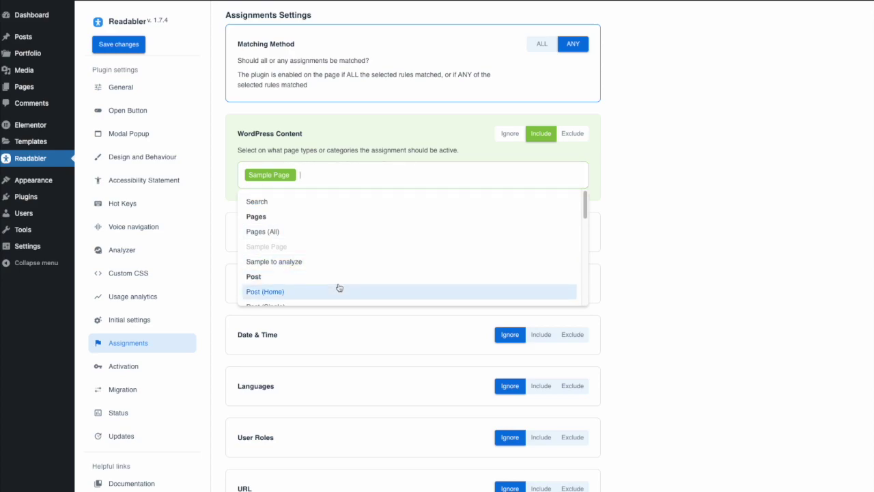
pyautogui.click(340, 290)
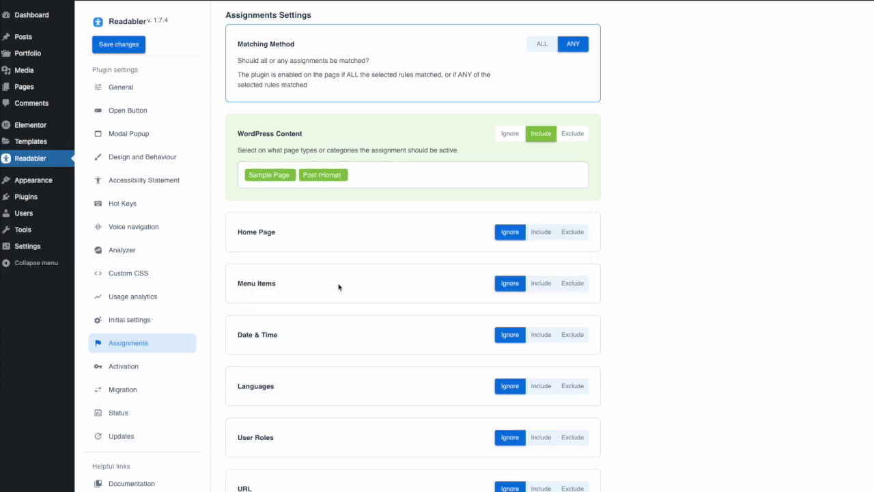
pyautogui.click(515, 135)
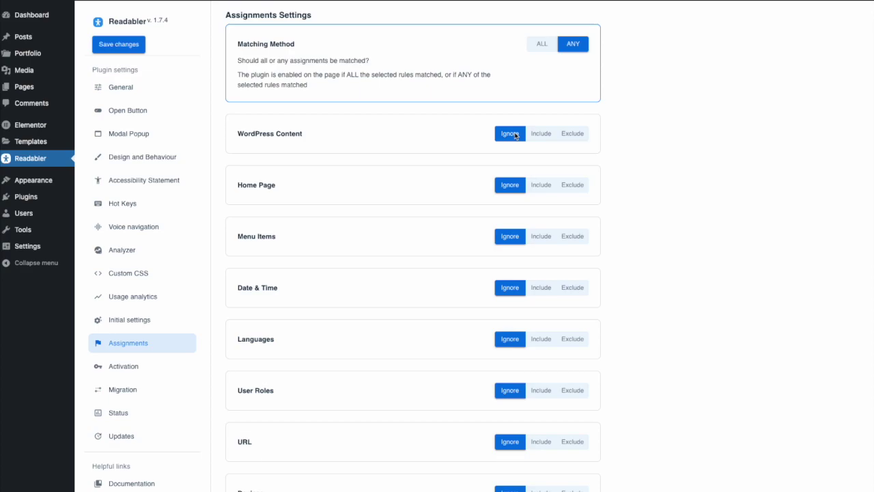
pyautogui.click(541, 133)
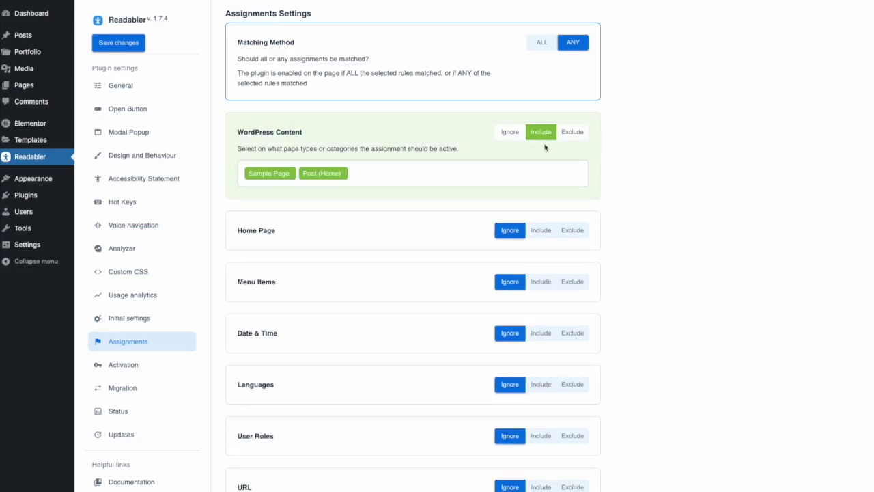
# - Set the Menu Items and Languages rules to Include
pyautogui.click(541, 282)
pyautogui.scroll(-3, 557, 283)
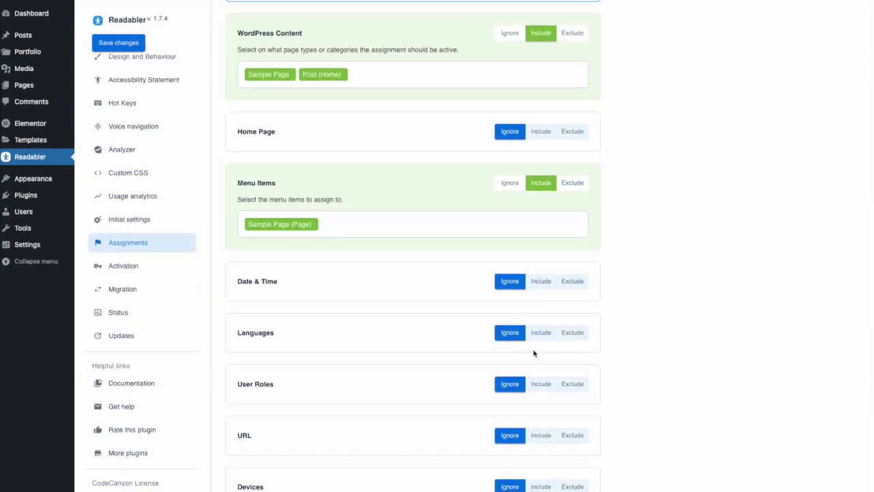
pyautogui.click(533, 333)
pyautogui.scroll(3, 366, 324)
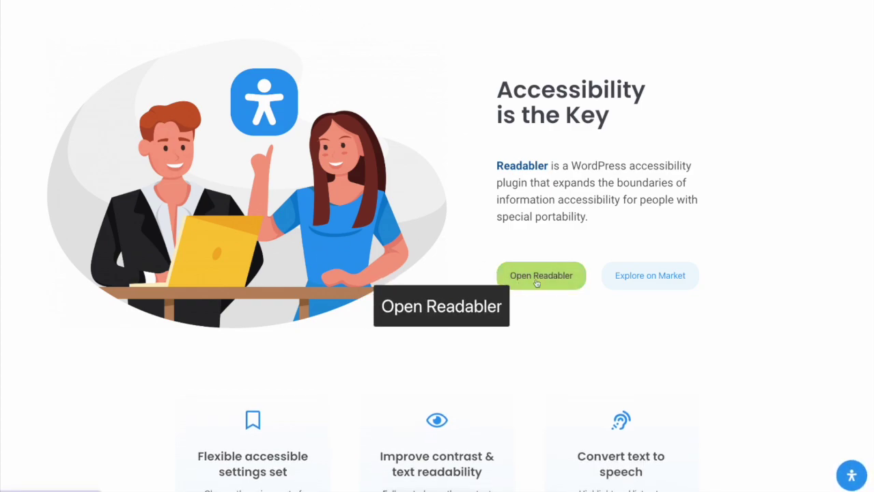
# - Open the accessibility panel from the bottom-right widget button on the demo homepage
pyautogui.click(852, 476)
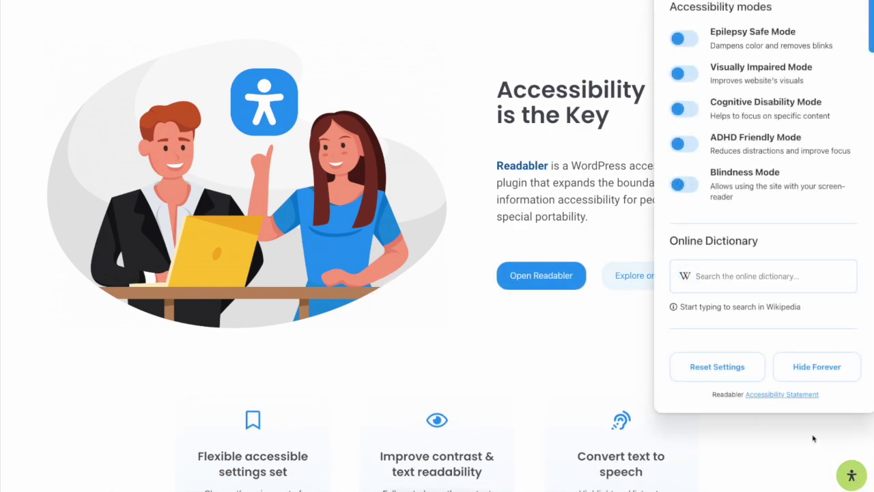